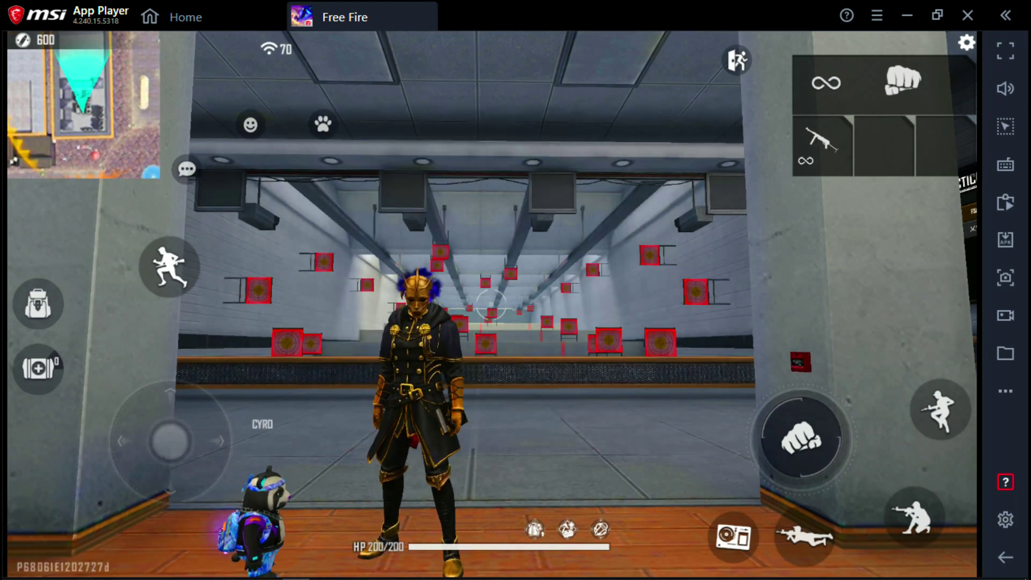
- Test the emote and movement keys, then open Free Fire's Custom HUD editor from Controls settings
{"action": "key", "text": "t"}
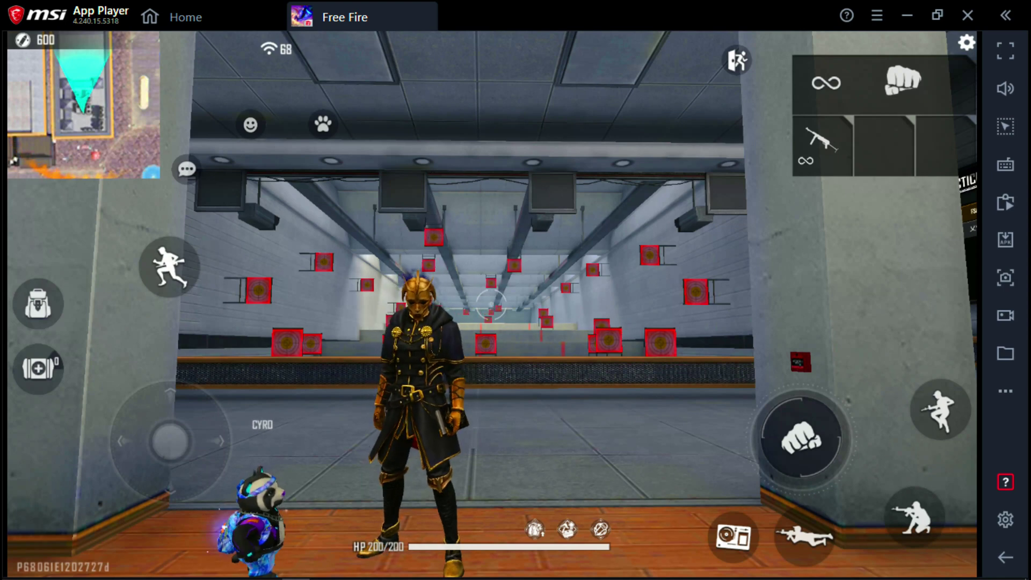
{"action": "key", "text": "w"}
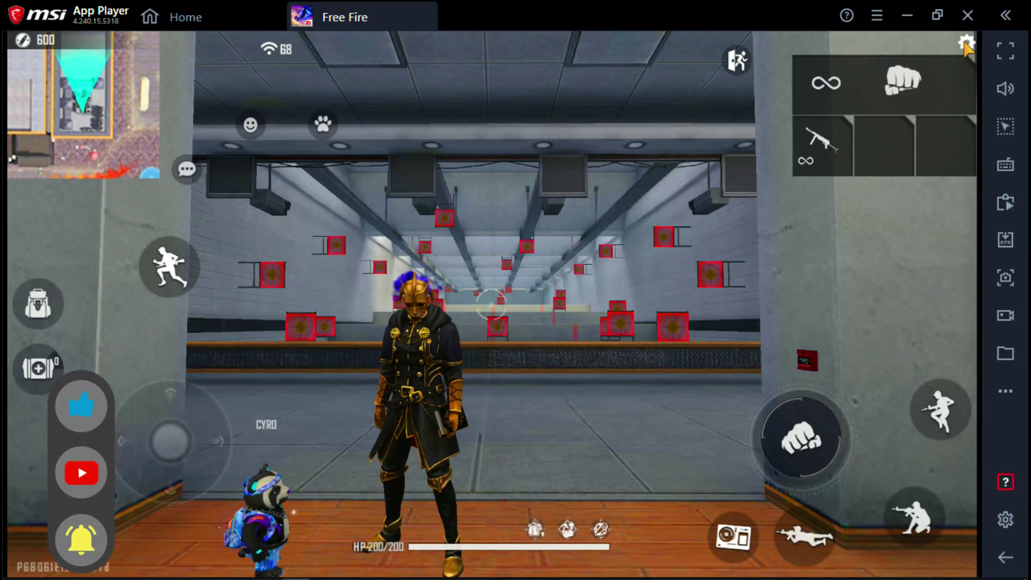
{"action": "left_click", "coordinate": [965, 42]}
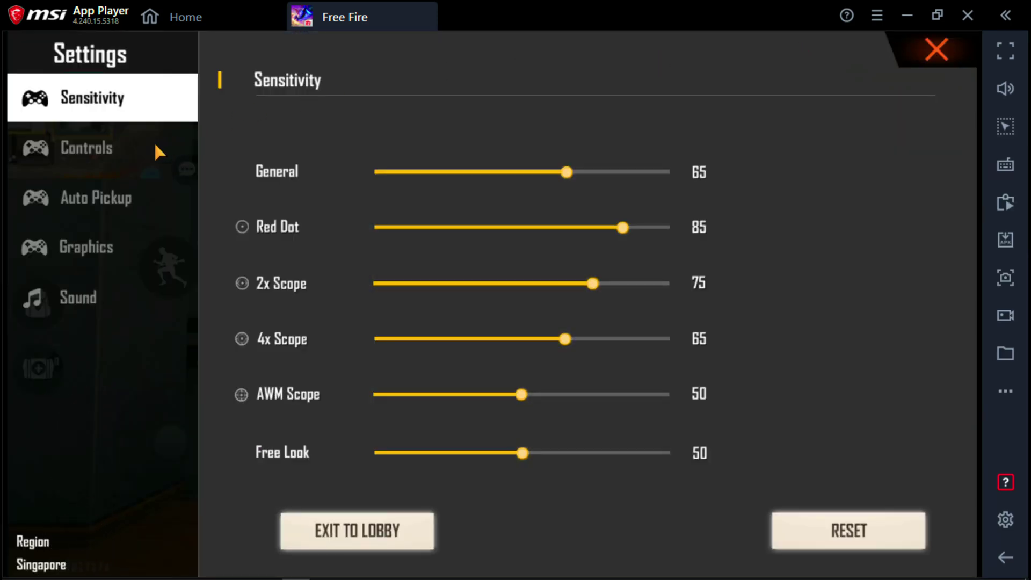
{"action": "left_click", "coordinate": [154, 149]}
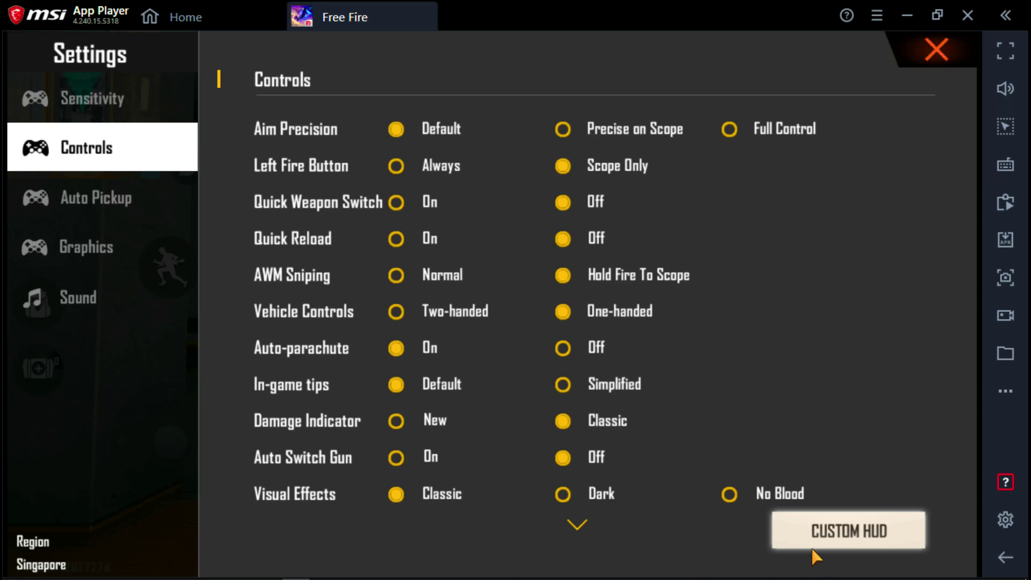
{"action": "left_click", "coordinate": [838, 533]}
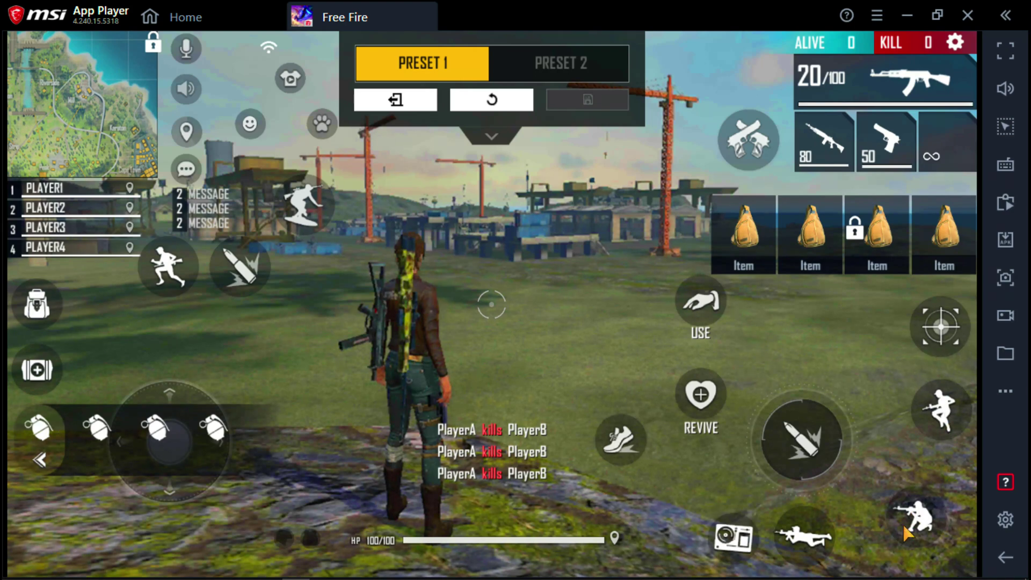
- Reposition the crouch, prone and camera buttons, and shrink REVIVE and move it near USE
{"action": "left_click_drag", "start_coordinate": [915, 516], "coordinate": [941, 498]}
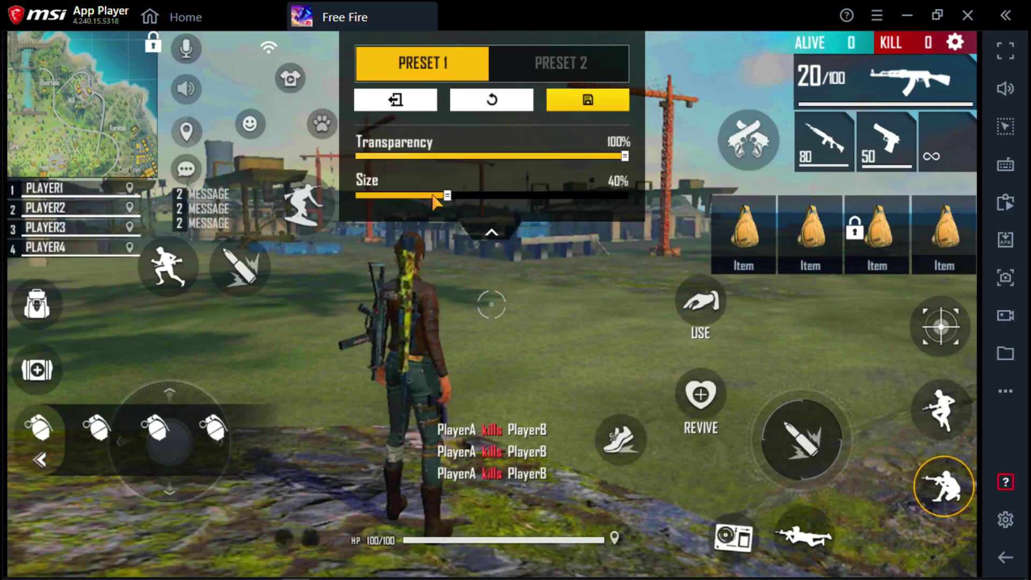
{"action": "left_click_drag", "start_coordinate": [806, 536], "coordinate": [934, 567]}
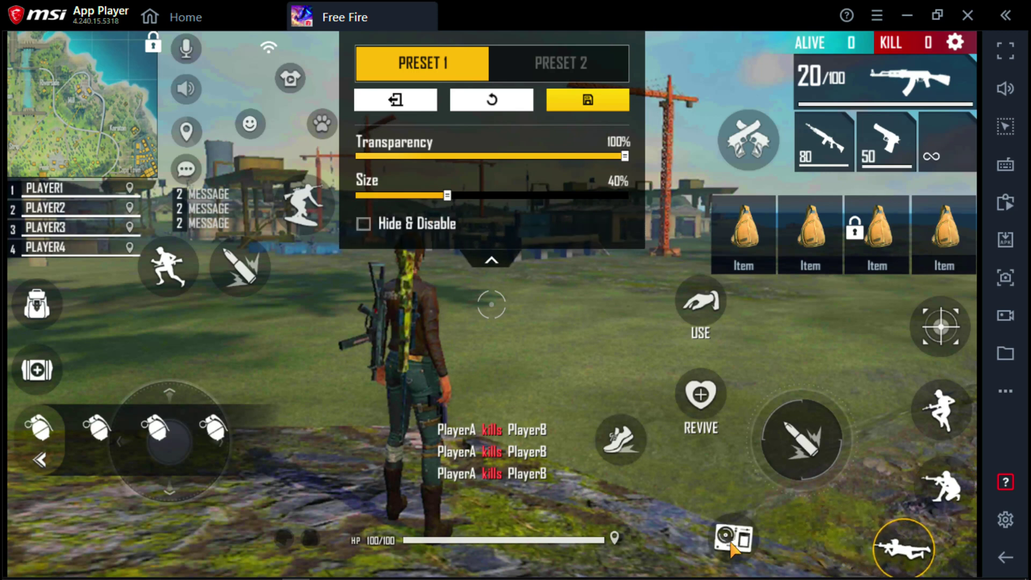
{"action": "mouse_move", "coordinate": [734, 535]}
{"action": "left_mouse_down"}
{"action": "mouse_move", "coordinate": [814, 538]}
{"action": "mouse_move", "coordinate": [809, 552]}
{"action": "left_mouse_up"}
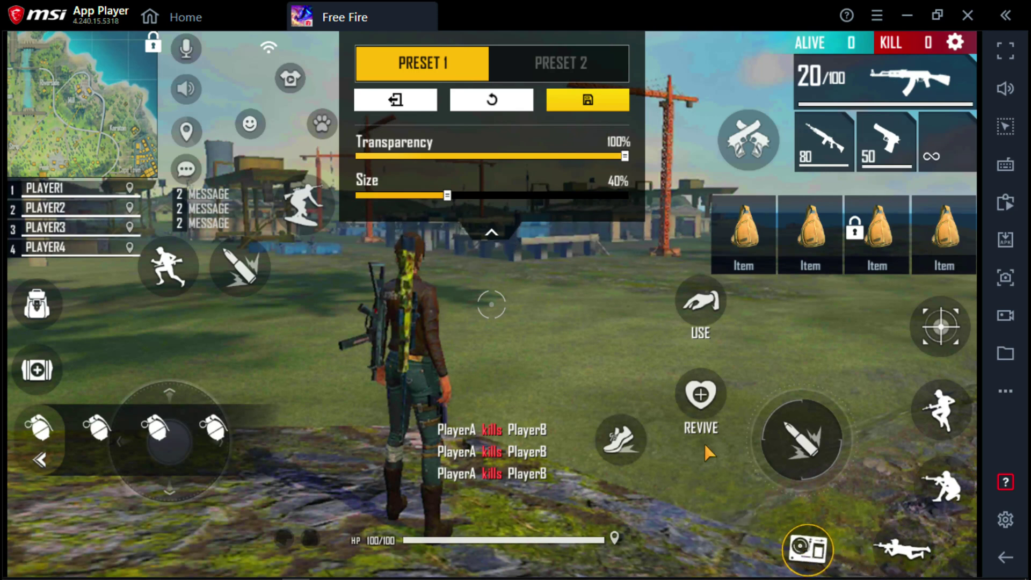
{"action": "left_click", "coordinate": [698, 399]}
{"action": "left_click_drag", "start_coordinate": [447, 196], "coordinate": [403, 196]}
{"action": "left_click", "coordinate": [700, 305]}
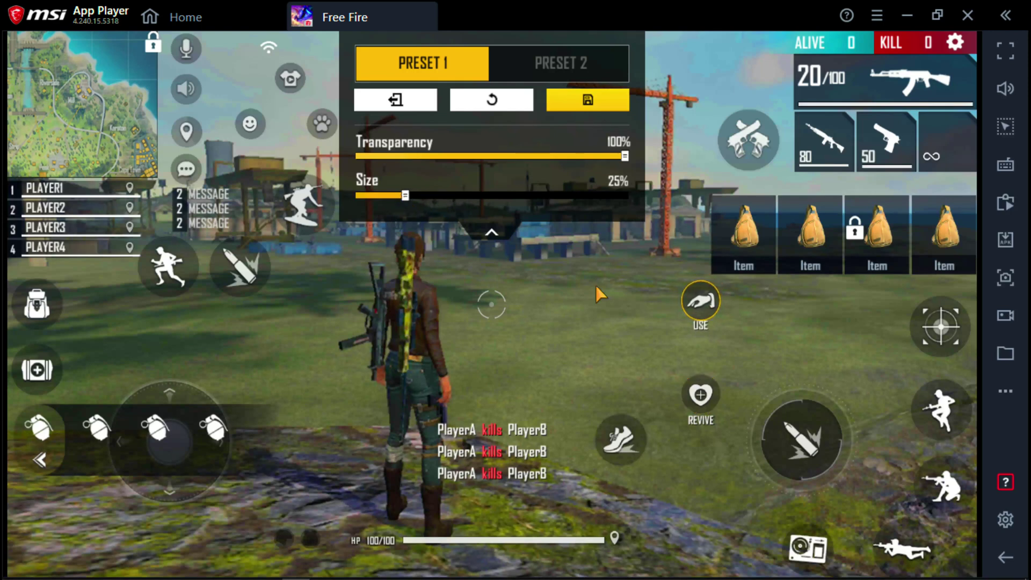
{"action": "mouse_move", "coordinate": [701, 396]}
{"action": "left_mouse_down"}
{"action": "mouse_move", "coordinate": [702, 366]}
{"action": "mouse_move", "coordinate": [712, 377]}
{"action": "left_mouse_up"}
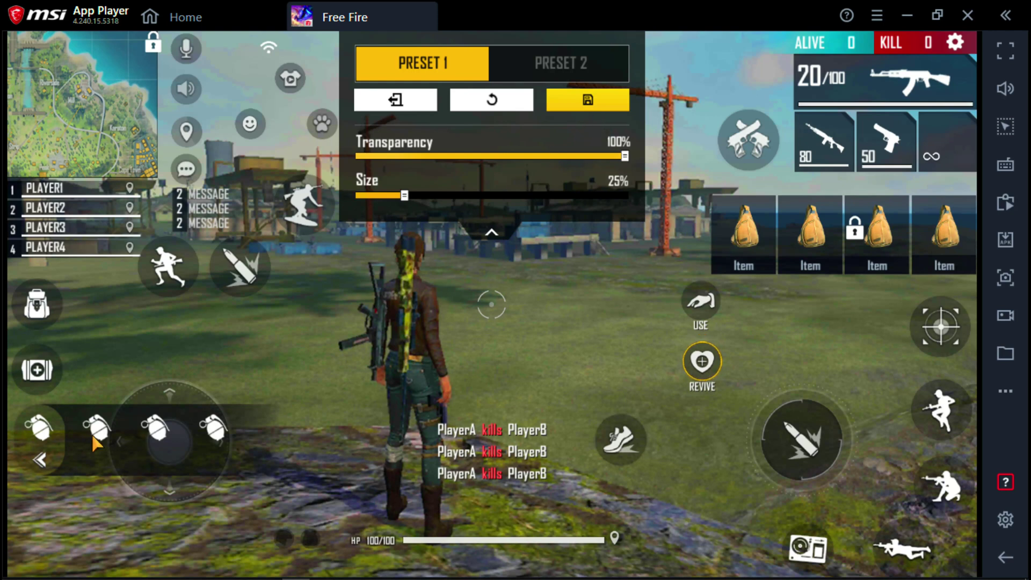
- Shrink the movement joystick to 10% in the bottom-left corner and shrink the weapon-switch button
{"action": "left_click_drag", "start_coordinate": [168, 497], "coordinate": [353, 403]}
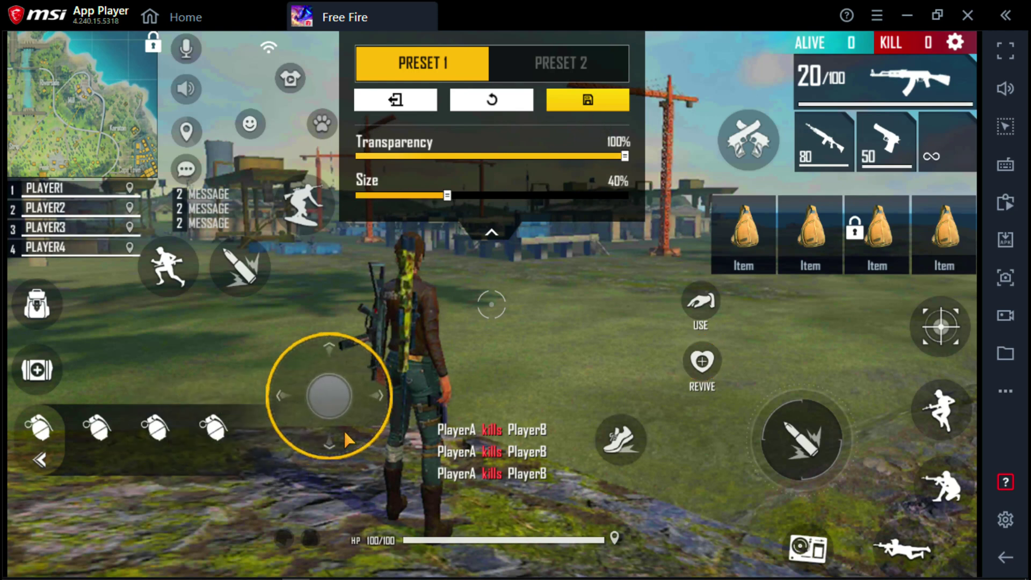
{"action": "left_click_drag", "start_coordinate": [448, 195], "coordinate": [346, 198]}
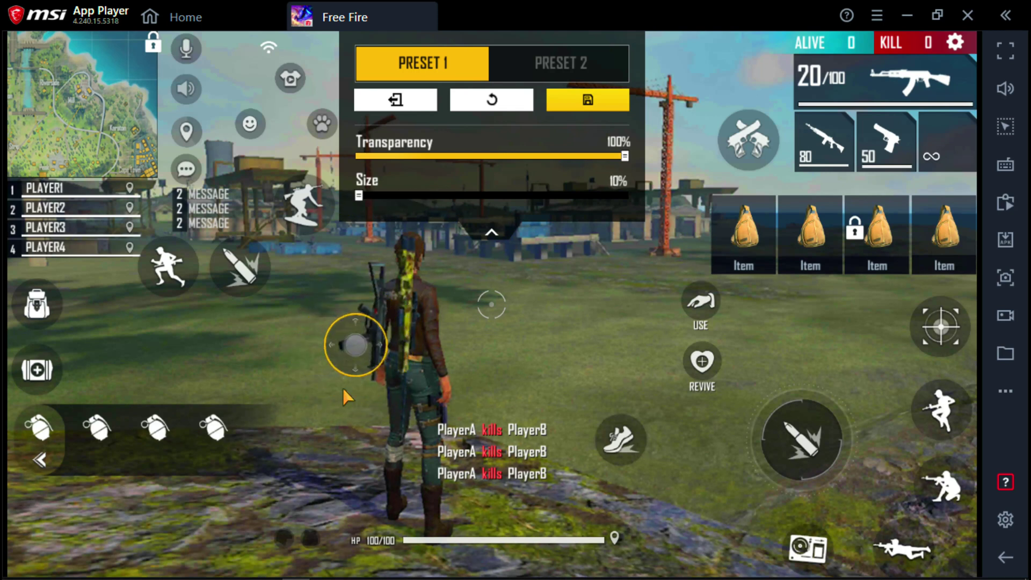
{"action": "left_click_drag", "start_coordinate": [354, 345], "coordinate": [37, 557]}
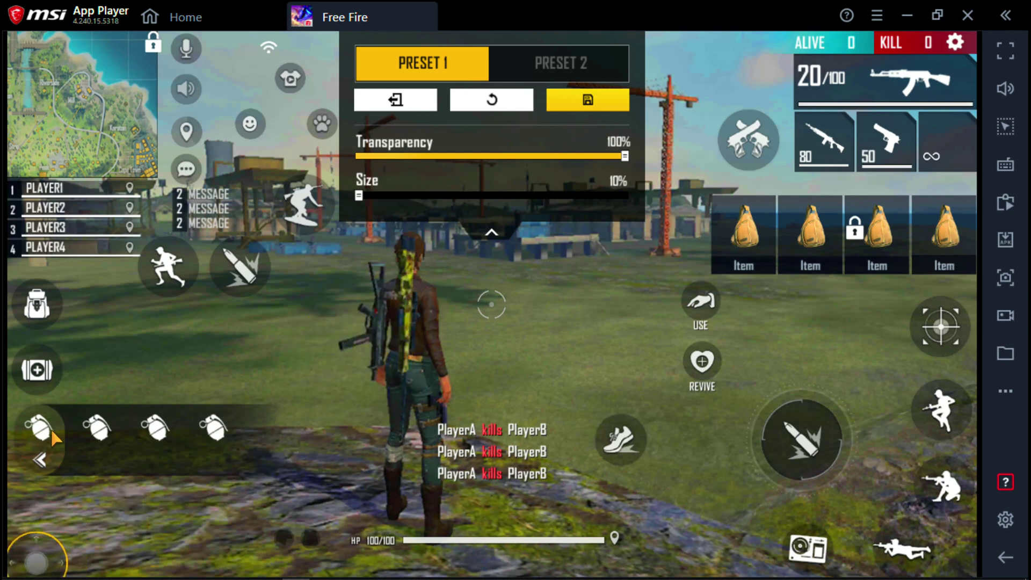
{"action": "left_click", "coordinate": [744, 165]}
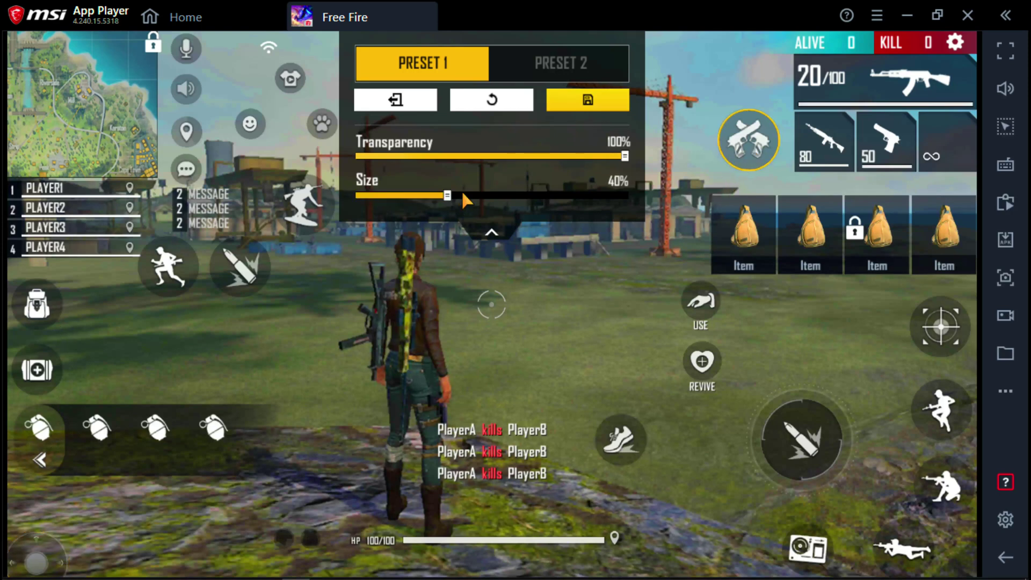
{"action": "left_click_drag", "start_coordinate": [448, 196], "coordinate": [390, 196]}
{"action": "mouse_move", "coordinate": [749, 143]}
{"action": "left_mouse_down"}
{"action": "mouse_move", "coordinate": [762, 172]}
{"action": "mouse_move", "coordinate": [764, 155]}
{"action": "left_mouse_up"}
- Shrink the backpack and move it top-right, raise the medkit and grenades, and save Preset 1
{"action": "left_click", "coordinate": [49, 312]}
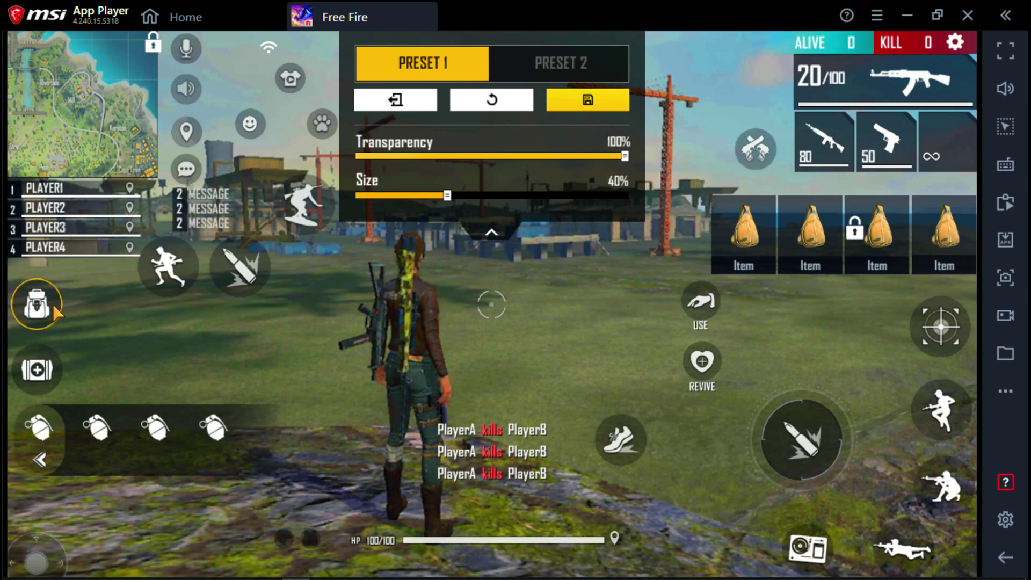
{"action": "left_click_drag", "start_coordinate": [449, 196], "coordinate": [404, 196]}
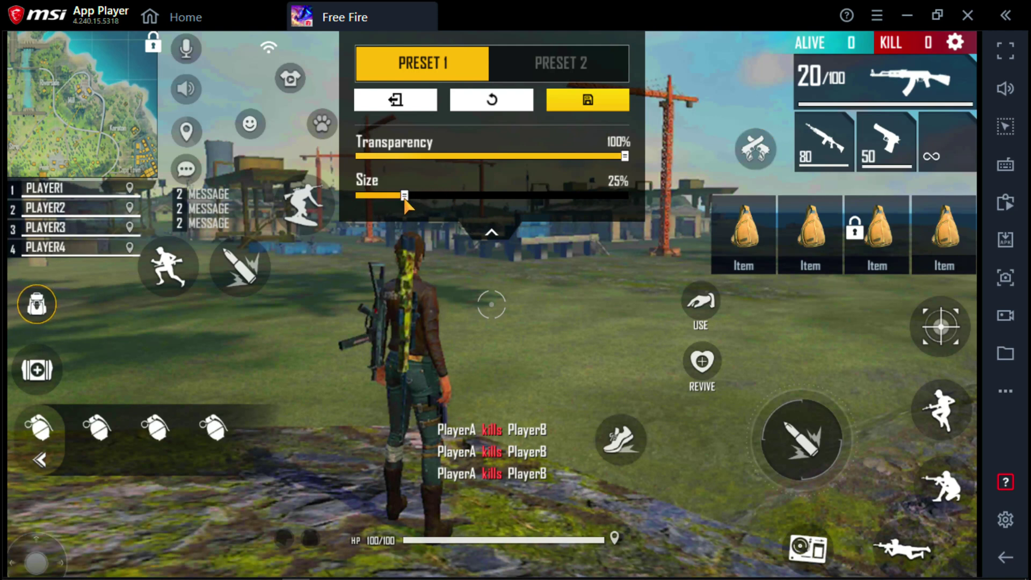
{"action": "mouse_move", "coordinate": [36, 305]}
{"action": "left_mouse_down"}
{"action": "mouse_move", "coordinate": [745, 106]}
{"action": "mouse_move", "coordinate": [744, 119]}
{"action": "left_mouse_up"}
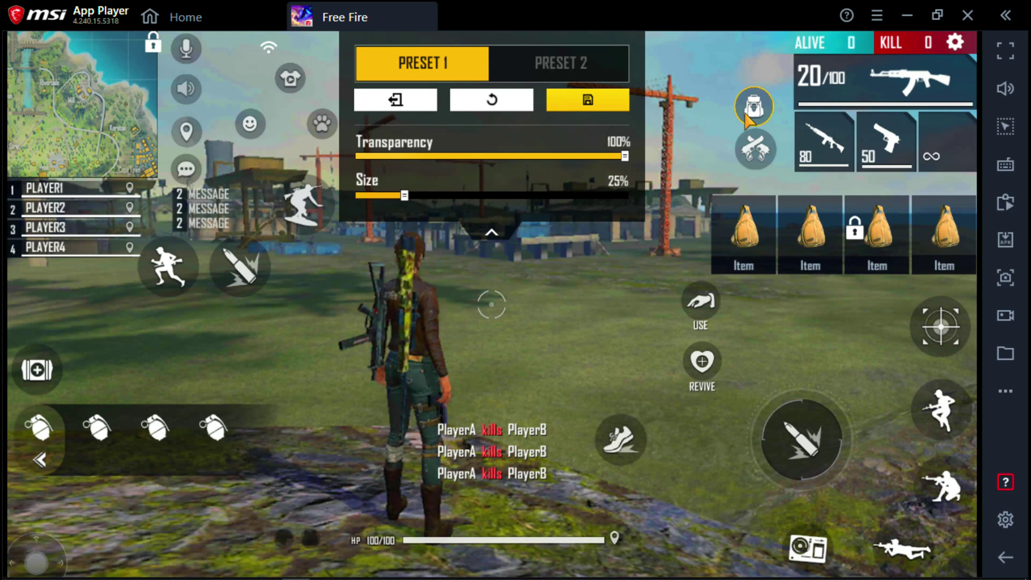
{"action": "left_click_drag", "start_coordinate": [36, 371], "coordinate": [38, 300]}
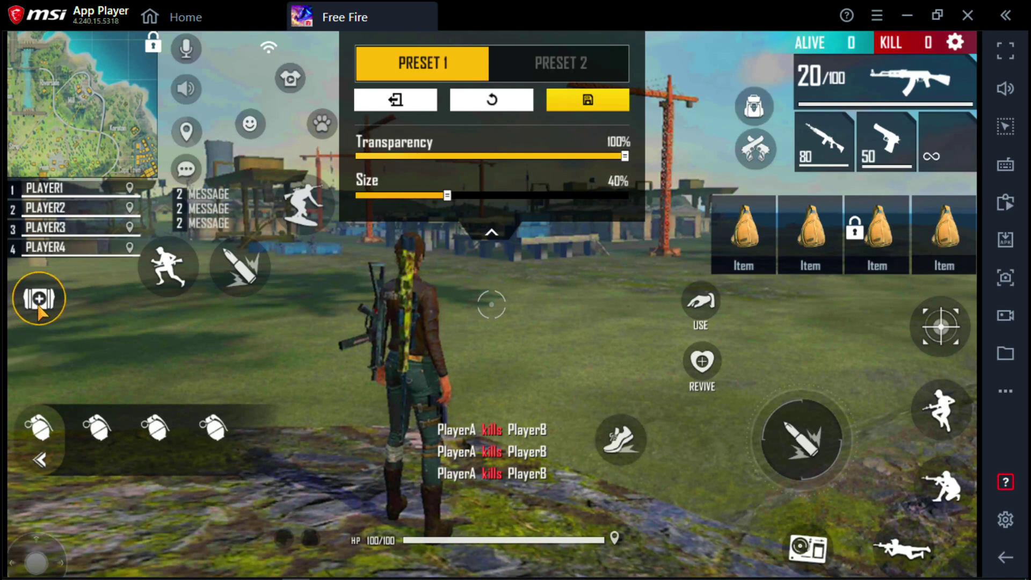
{"action": "left_click_drag", "start_coordinate": [44, 456], "coordinate": [78, 384]}
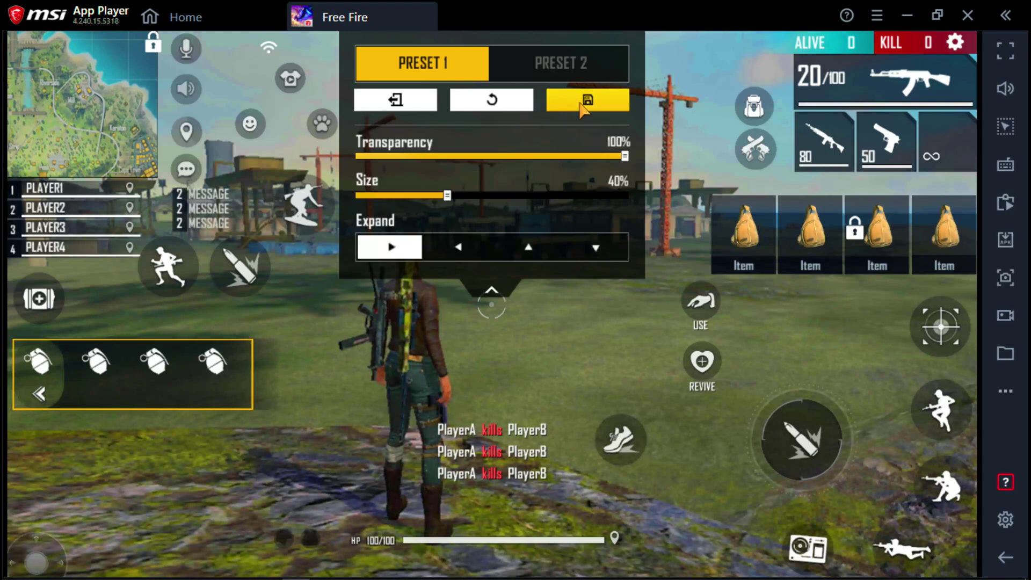
{"action": "left_click", "coordinate": [587, 100]}
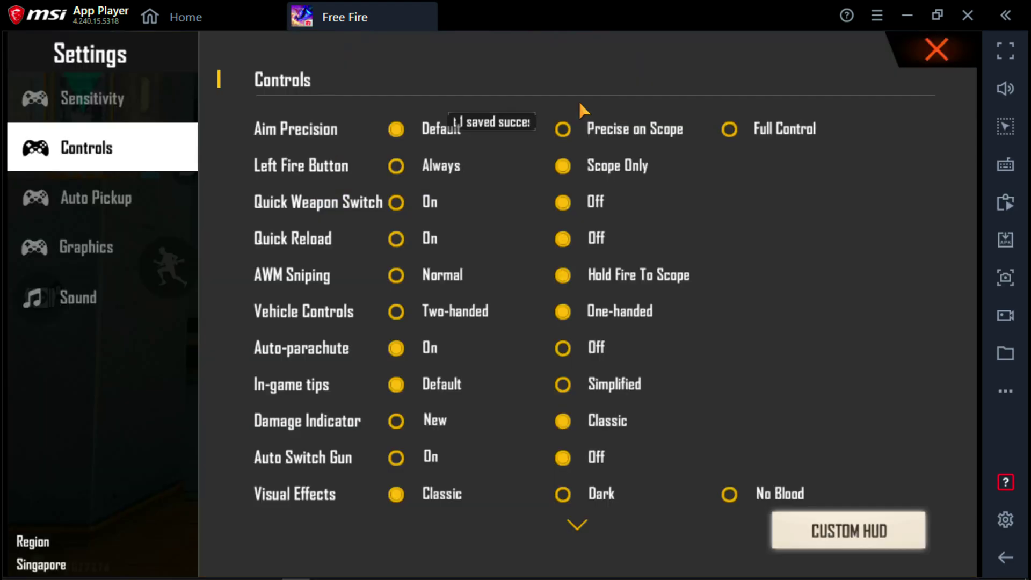
- Open the advanced key-mapping editor and switch to the Standard control scheme
{"action": "left_click", "coordinate": [863, 534]}
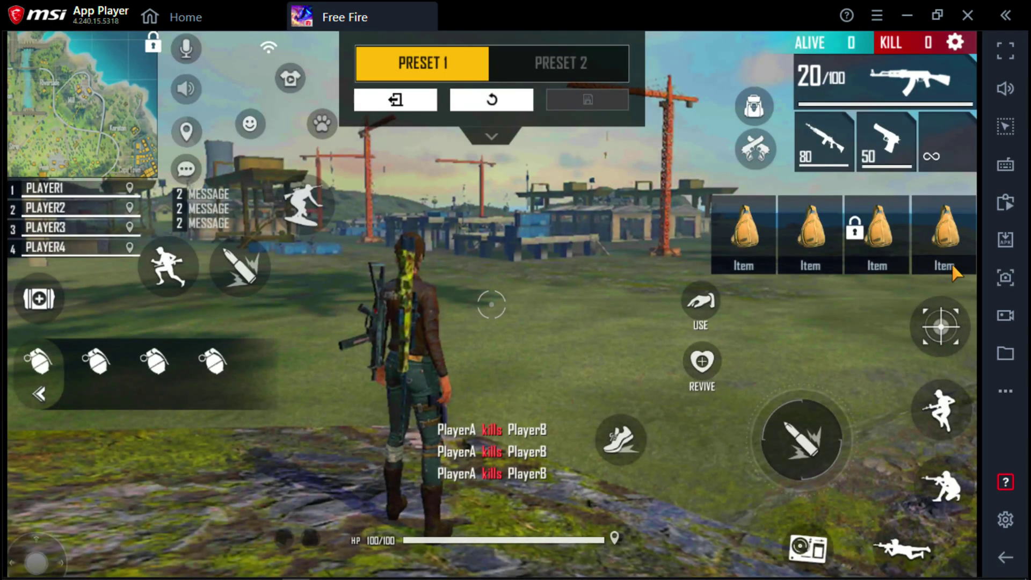
{"action": "left_click", "coordinate": [1006, 165]}
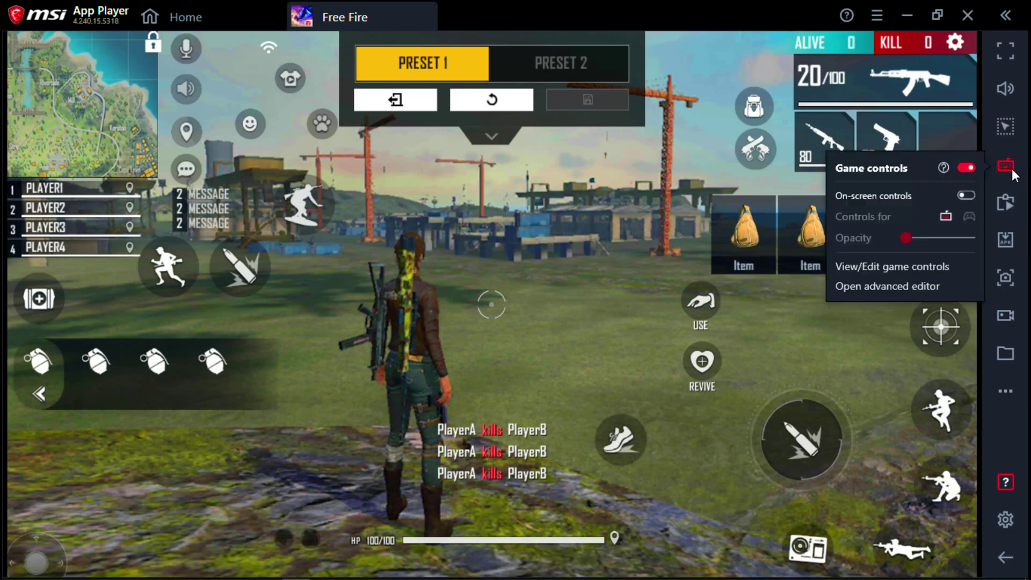
{"action": "left_click", "coordinate": [880, 282]}
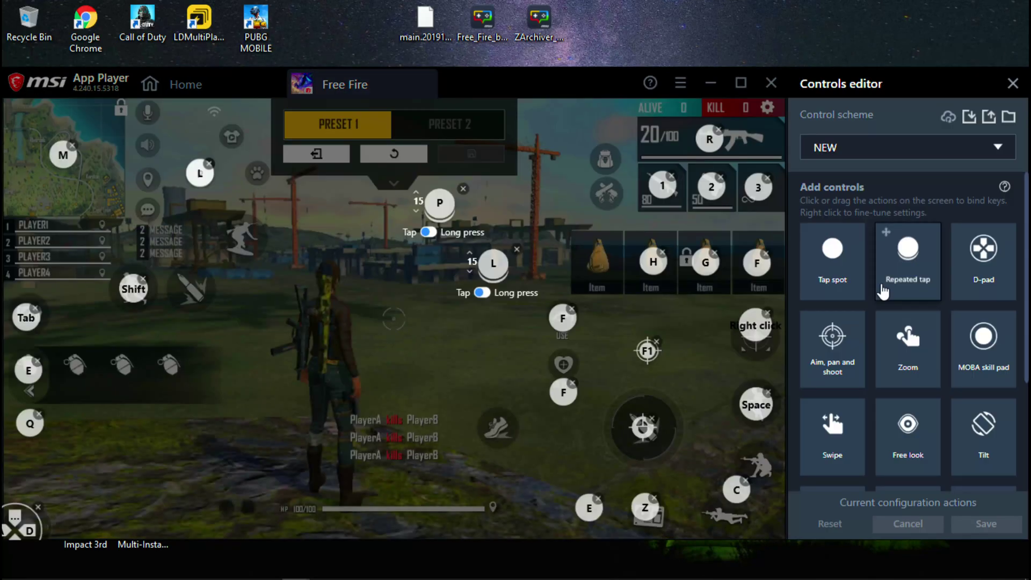
{"action": "left_click", "coordinate": [907, 152]}
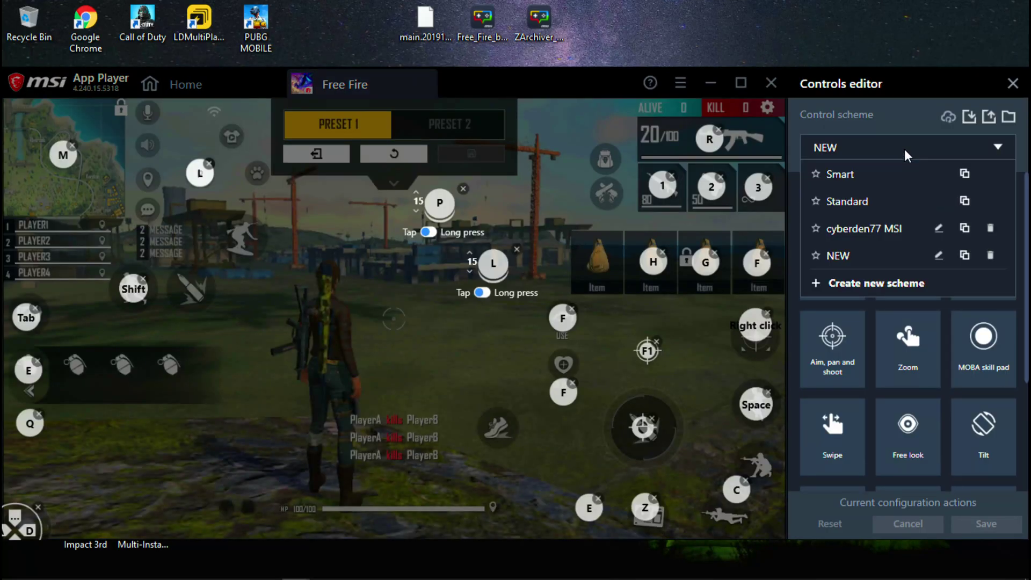
{"action": "left_click", "coordinate": [847, 201]}
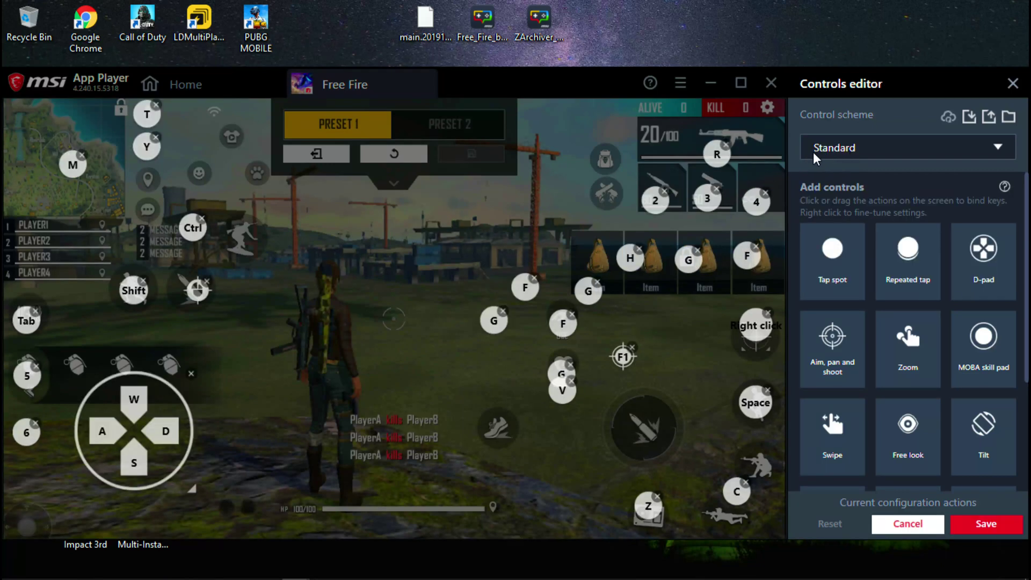
- Duplicate the Standard scheme and rename the copy 'Msi'
{"action": "left_click", "coordinate": [909, 155]}
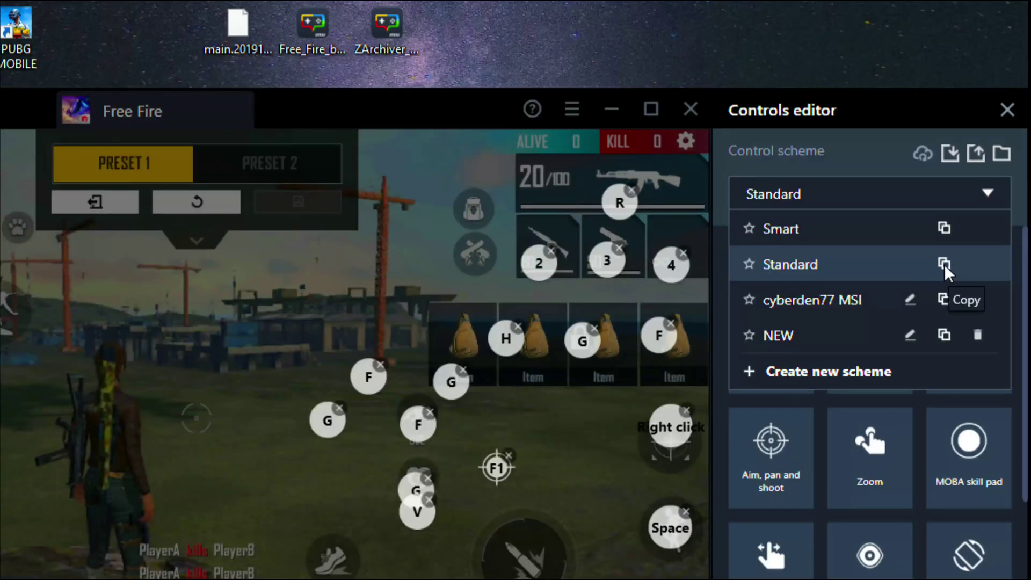
{"action": "left_click", "coordinate": [964, 201]}
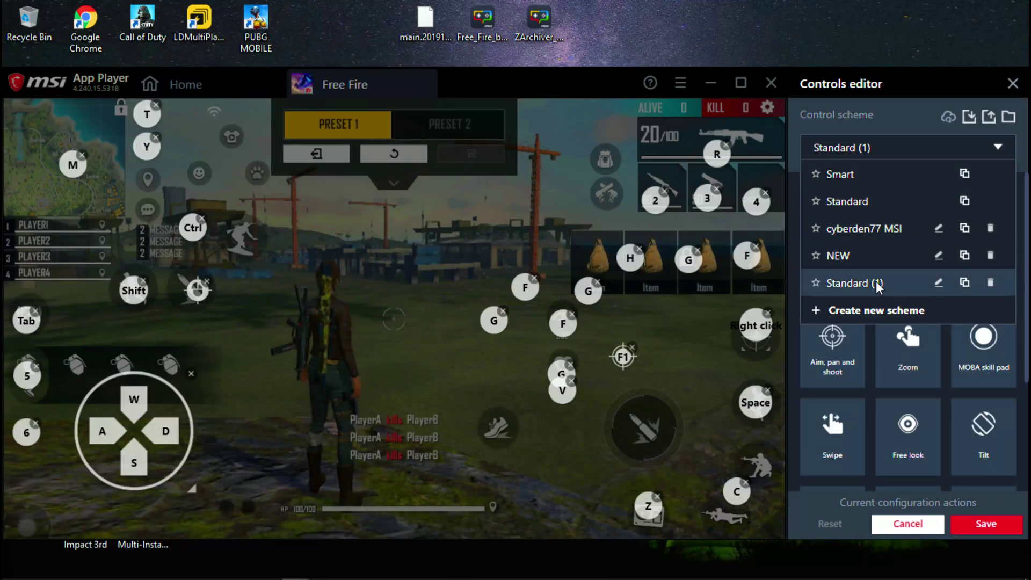
{"action": "left_click", "coordinate": [938, 283]}
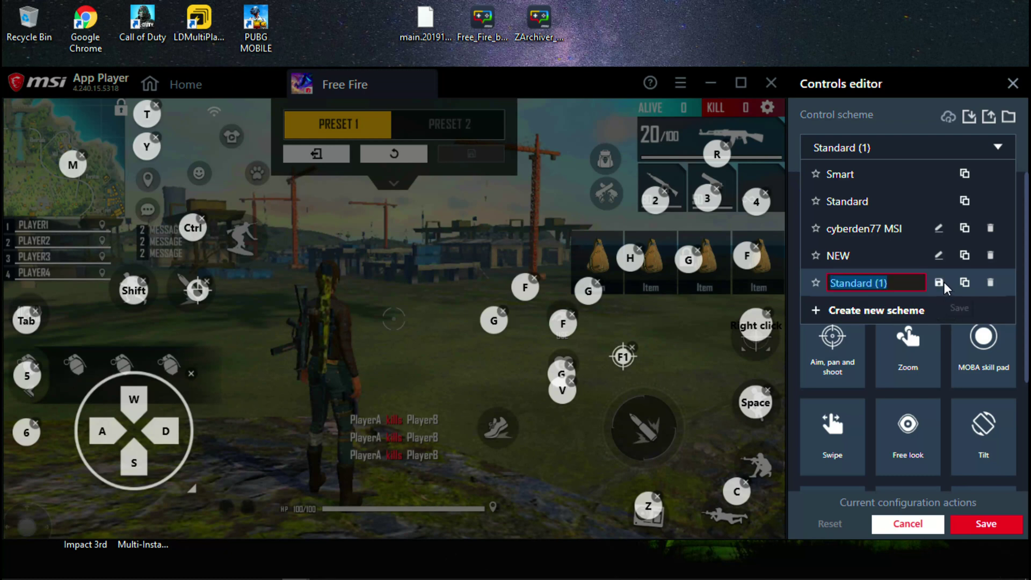
{"action": "type", "text": "Msi"}
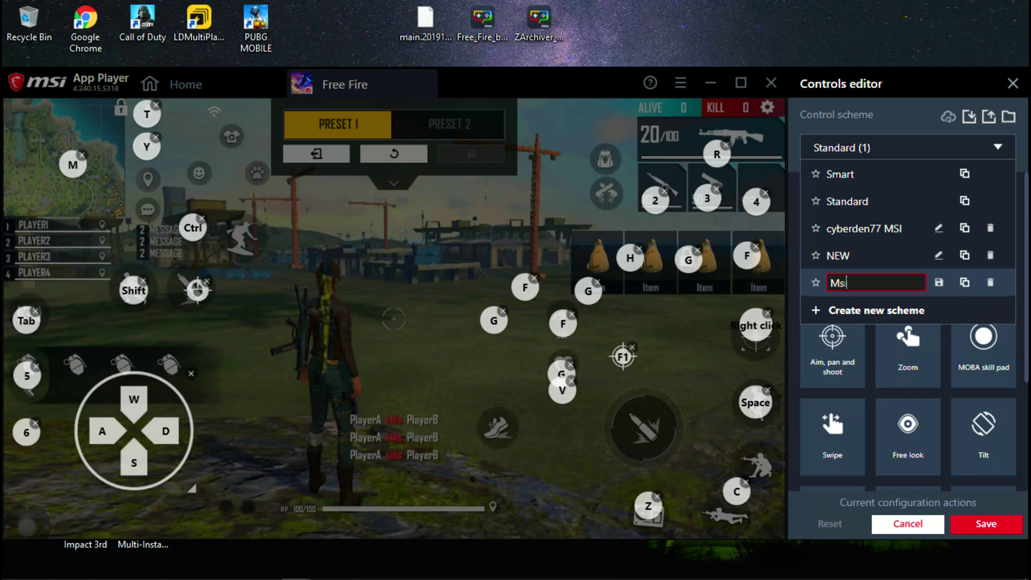
{"action": "left_click", "coordinate": [939, 283]}
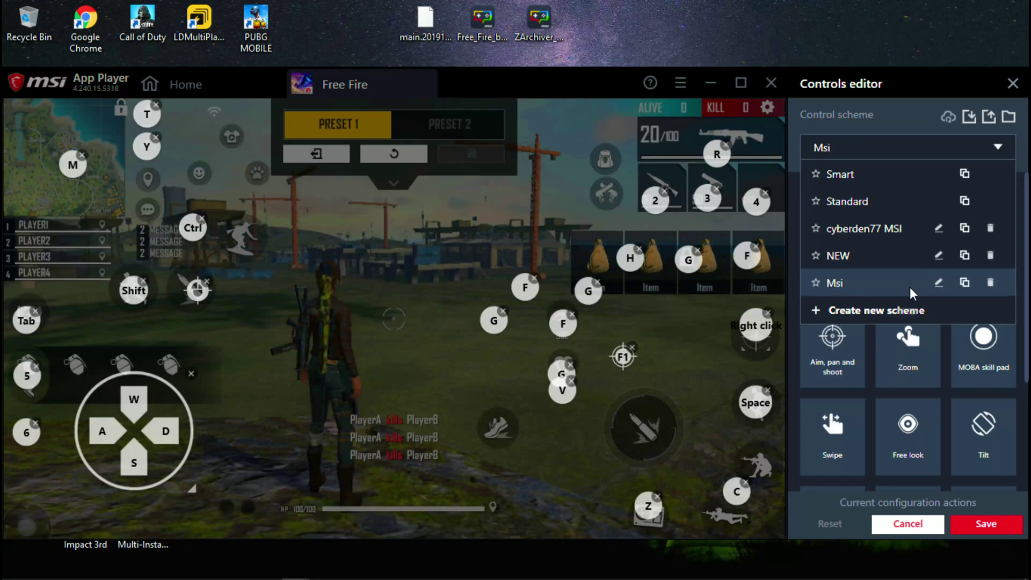
- Delete the R, 2–4, G, H, F, right-click aim, Space, C and Z key controls
{"action": "left_click", "coordinate": [893, 284]}
{"action": "left_click_drag", "start_coordinate": [574, 95], "coordinate": [576, 76]}
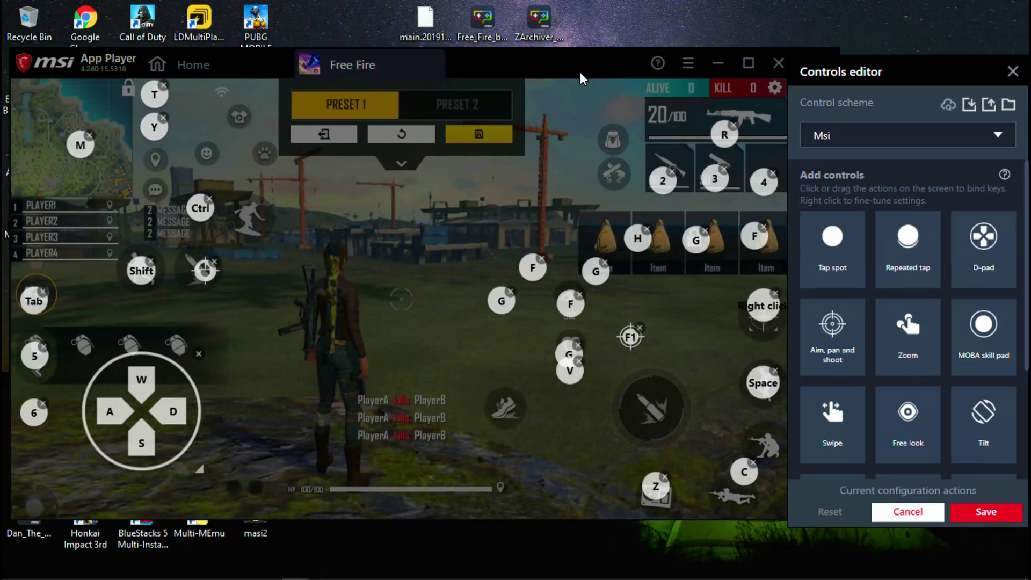
{"action": "left_click_drag", "start_coordinate": [944, 79], "coordinate": [930, 78]}
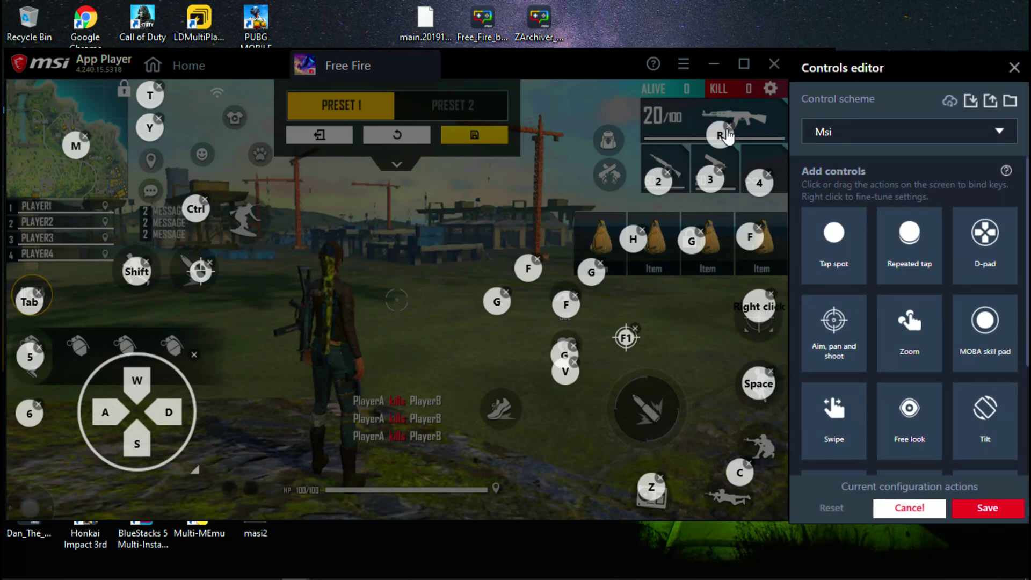
{"action": "left_click", "coordinate": [729, 127]}
{"action": "left_click", "coordinate": [769, 172]}
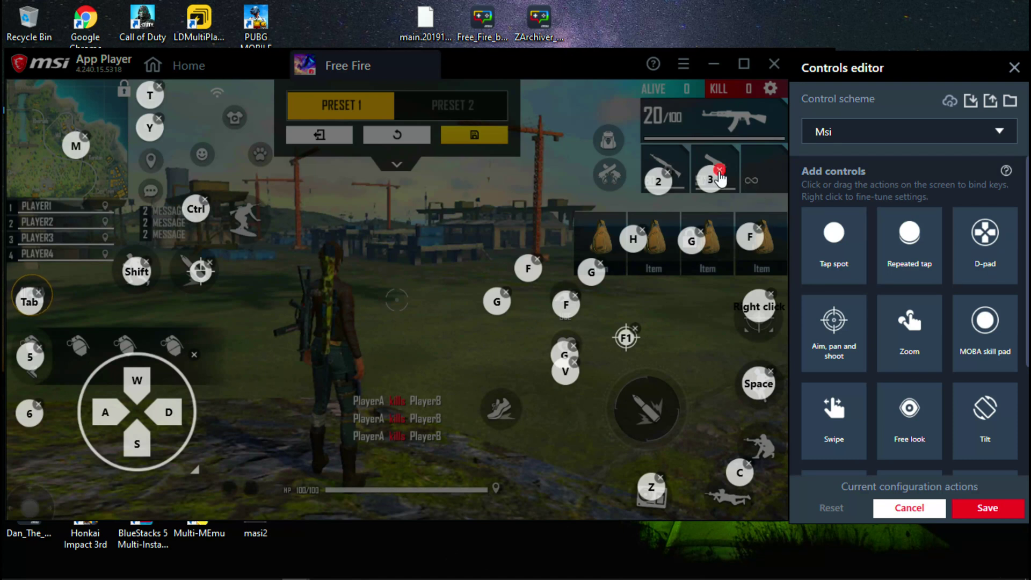
{"action": "left_click", "coordinate": [720, 171]}
{"action": "left_click", "coordinate": [668, 171]}
{"action": "left_click", "coordinate": [701, 232]}
{"action": "left_click", "coordinate": [645, 233]}
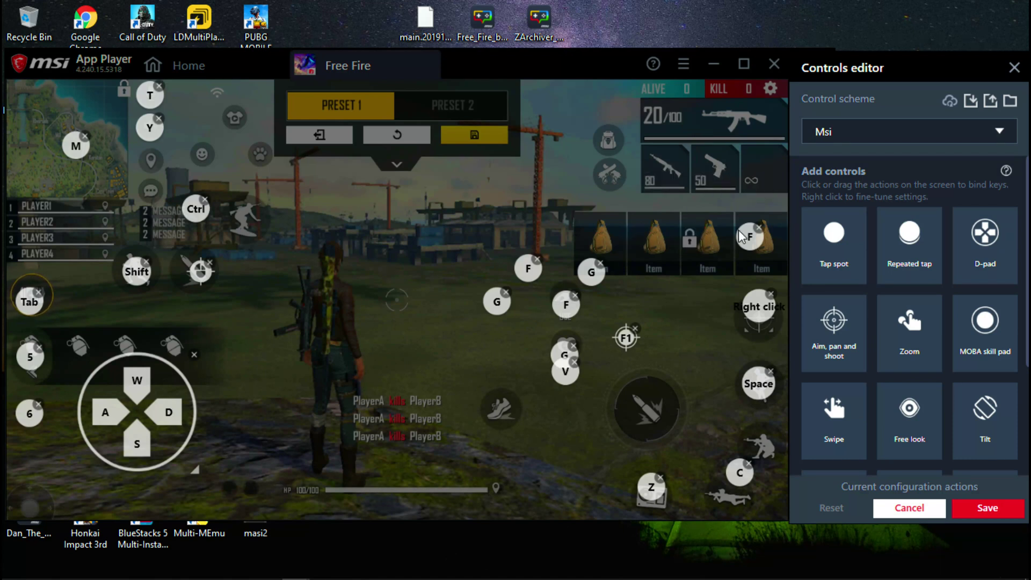
{"action": "left_click", "coordinate": [762, 225]}
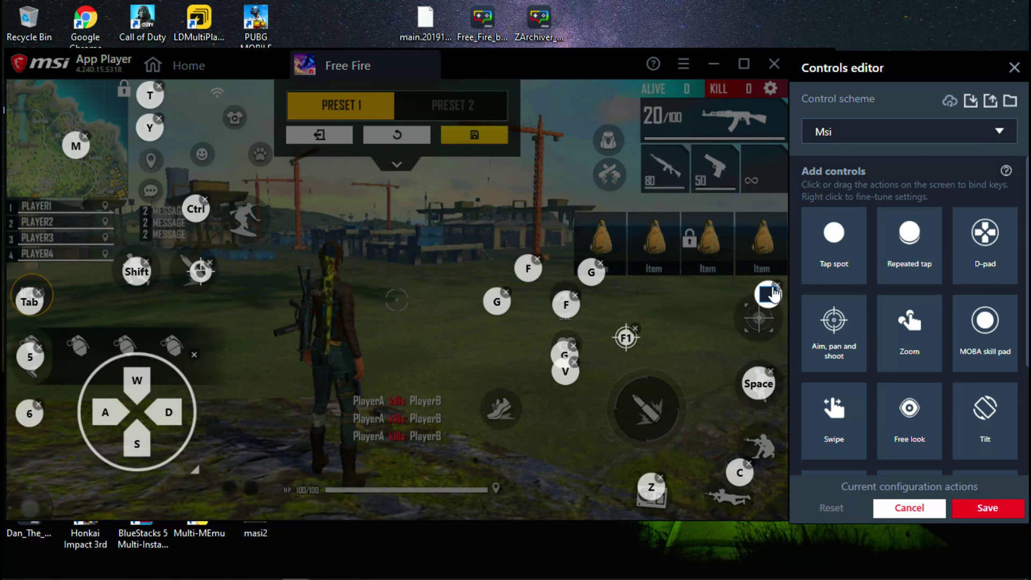
{"action": "left_click", "coordinate": [778, 287]}
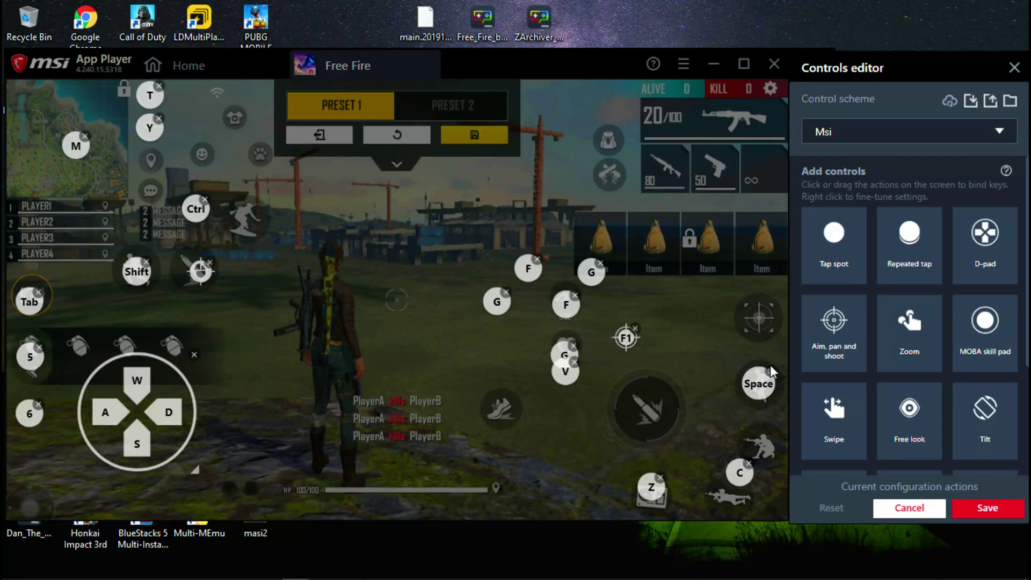
{"action": "left_click", "coordinate": [775, 368]}
{"action": "left_click", "coordinate": [750, 465]}
{"action": "left_click", "coordinate": [662, 477]}
- Delete the F1, V, remaining F/G, WASD, 5, 6, Tab, Shift, Ctrl, M, Y and T controls
{"action": "left_click", "coordinate": [637, 328]}
{"action": "left_click", "coordinate": [575, 344]}
{"action": "left_click", "coordinate": [575, 360]}
{"action": "left_click", "coordinate": [600, 263]}
{"action": "left_click", "coordinate": [575, 295]}
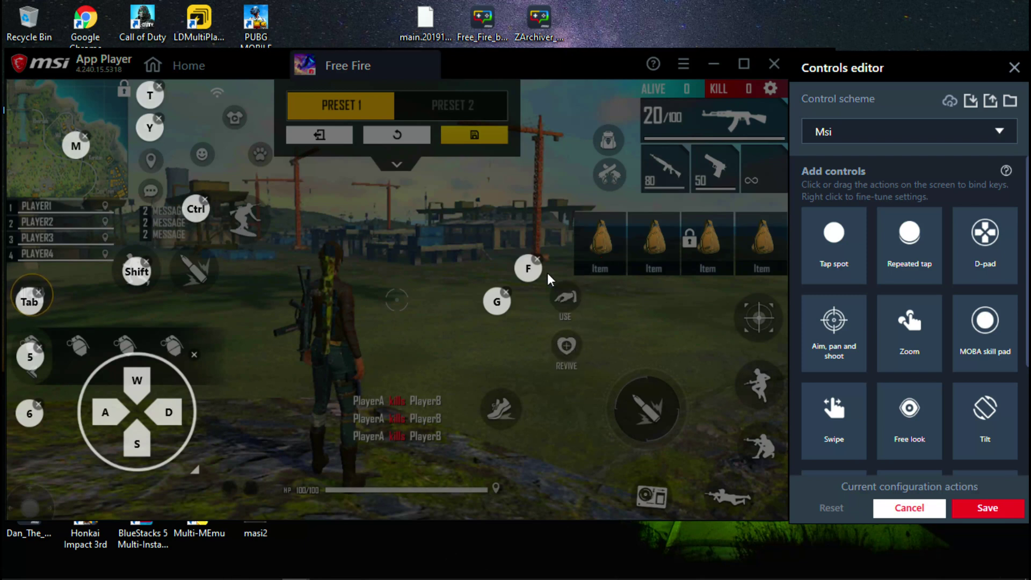
{"action": "left_click", "coordinate": [537, 258]}
{"action": "left_click", "coordinate": [506, 292]}
{"action": "left_click", "coordinate": [195, 359]}
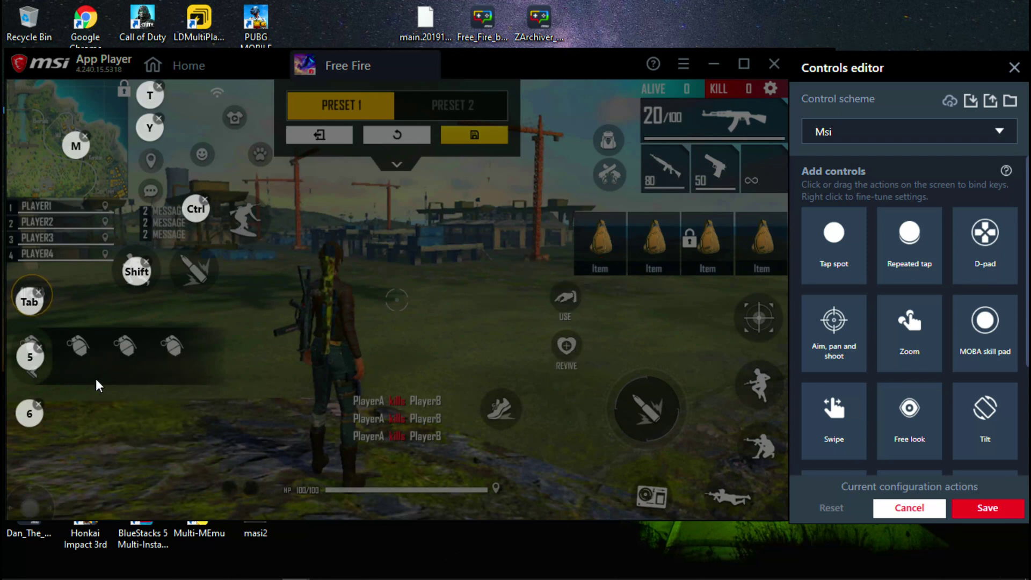
{"action": "left_click", "coordinate": [39, 410]}
{"action": "left_click", "coordinate": [38, 344]}
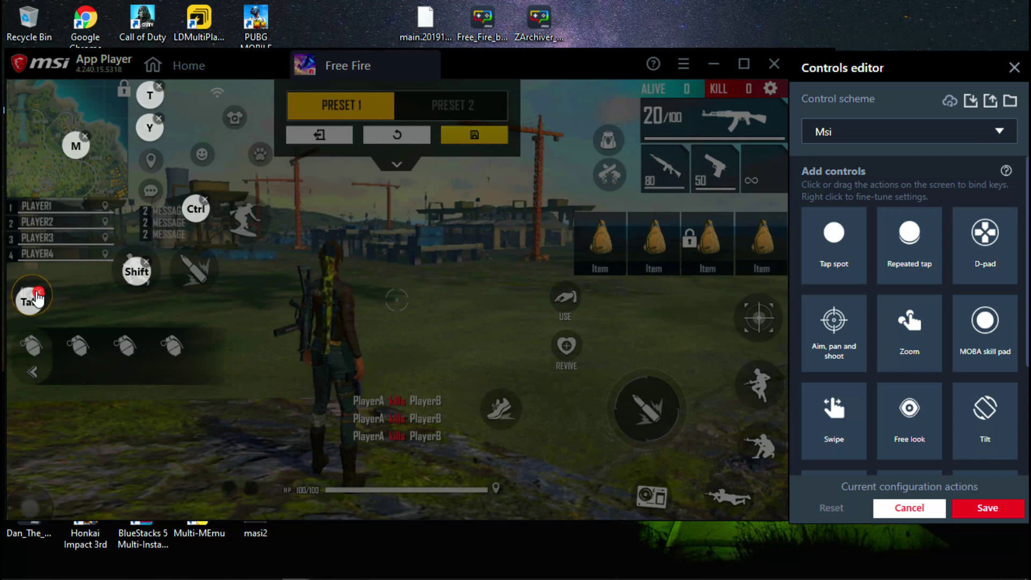
{"action": "left_click", "coordinate": [39, 296]}
{"action": "left_click", "coordinate": [146, 263]}
{"action": "left_click", "coordinate": [208, 201]}
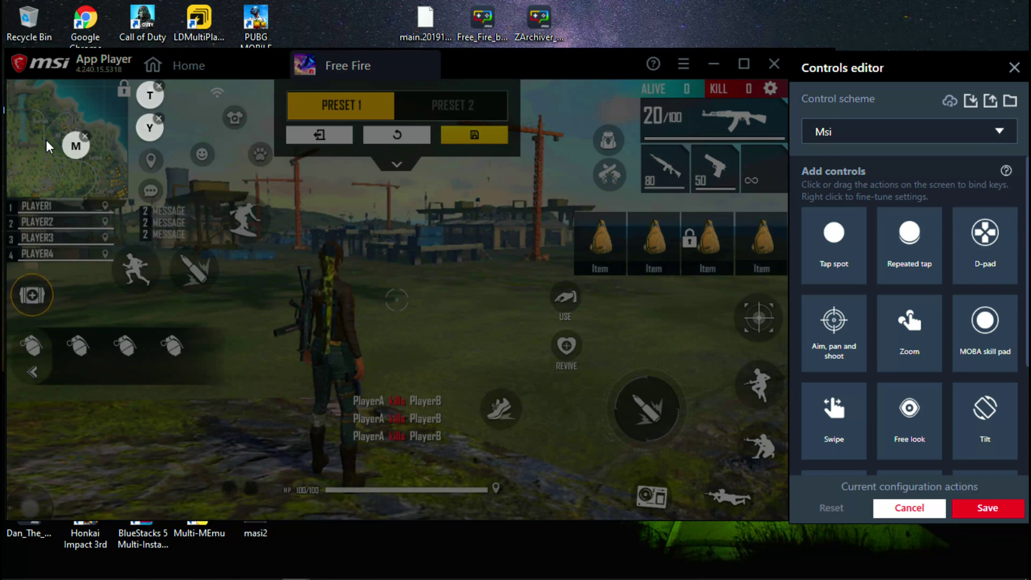
{"action": "left_click", "coordinate": [85, 136]}
{"action": "left_click", "coordinate": [158, 118]}
{"action": "left_click", "coordinate": [160, 87]}
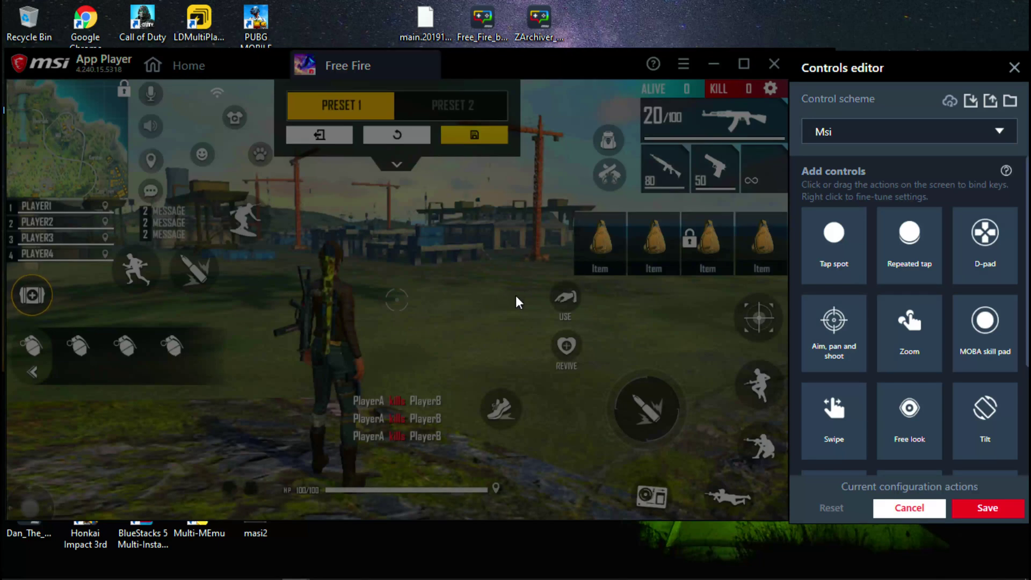
- Add tap keys over the weapon display, weapon slots 2 and 3, and item slots F and H
{"action": "left_click", "coordinate": [702, 123]}
{"action": "type", "text": "R"}
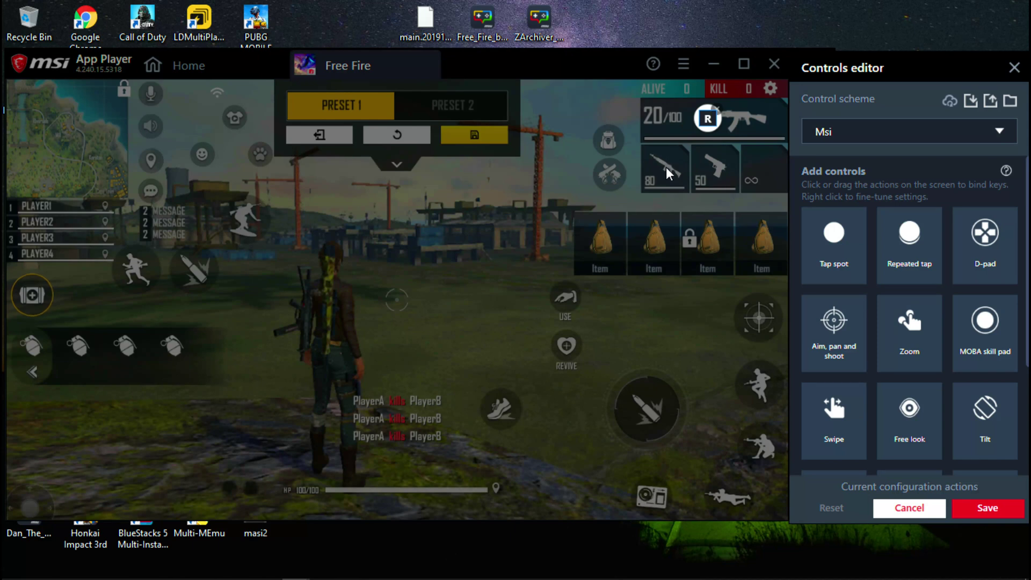
{"action": "left_click", "coordinate": [666, 169]}
{"action": "type", "text": "1"}
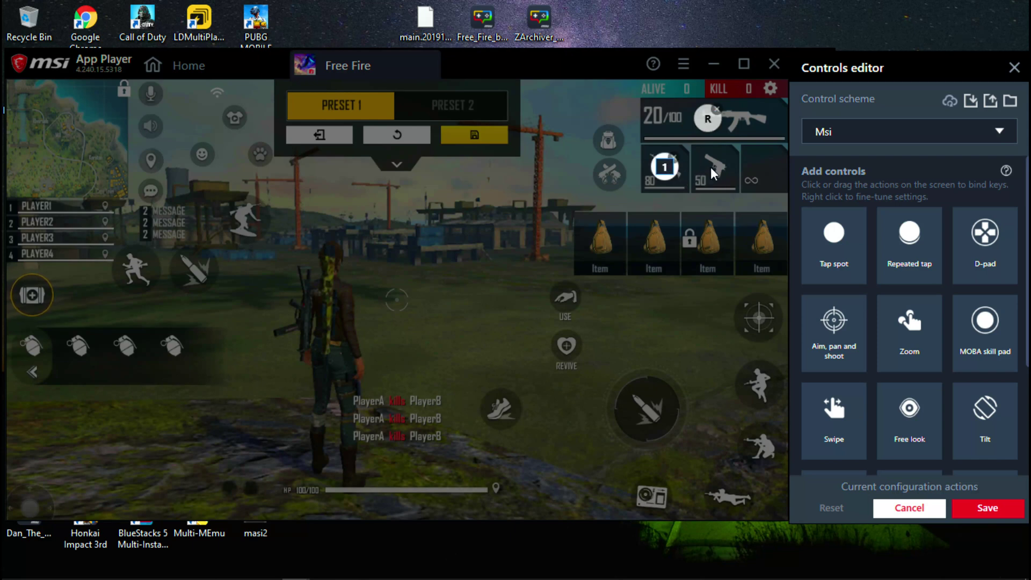
{"action": "left_click", "coordinate": [713, 170]}
{"action": "type", "text": "2"}
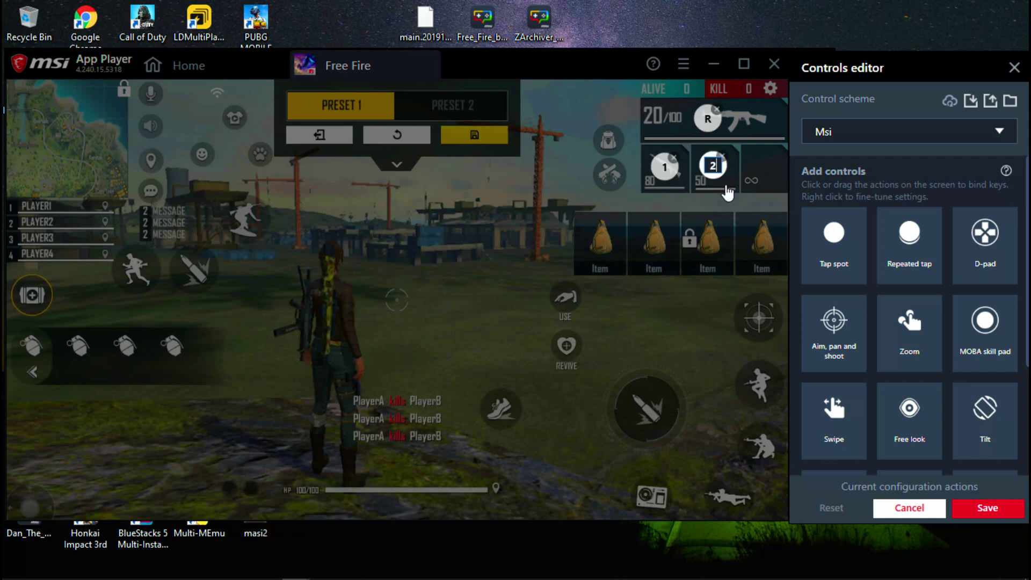
{"action": "left_click", "coordinate": [761, 173]}
{"action": "left_click", "coordinate": [765, 171]}
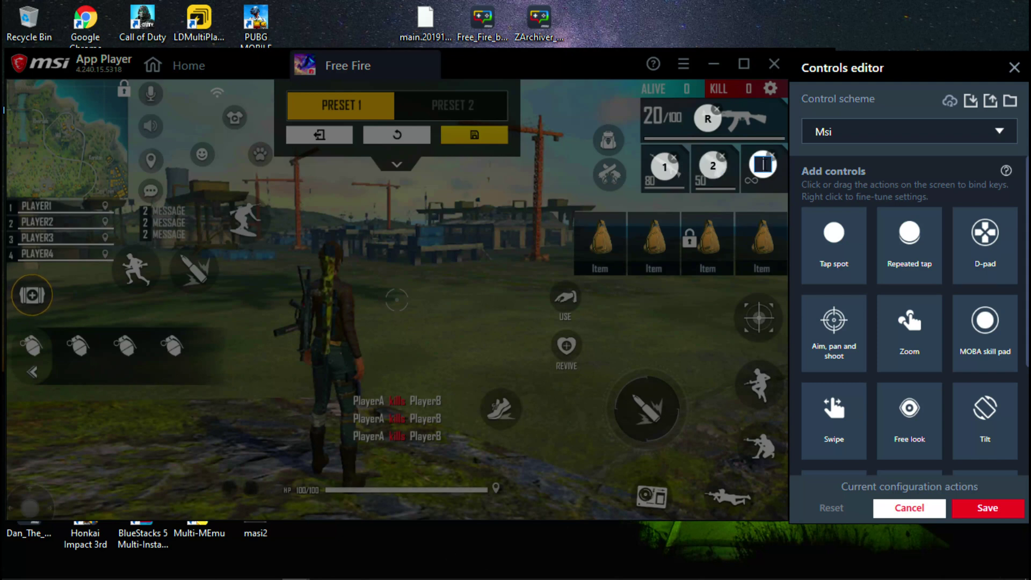
{"action": "type", "text": "3"}
{"action": "left_click", "coordinate": [757, 193]}
{"action": "left_click", "coordinate": [763, 242]}
{"action": "left_click", "coordinate": [754, 272]}
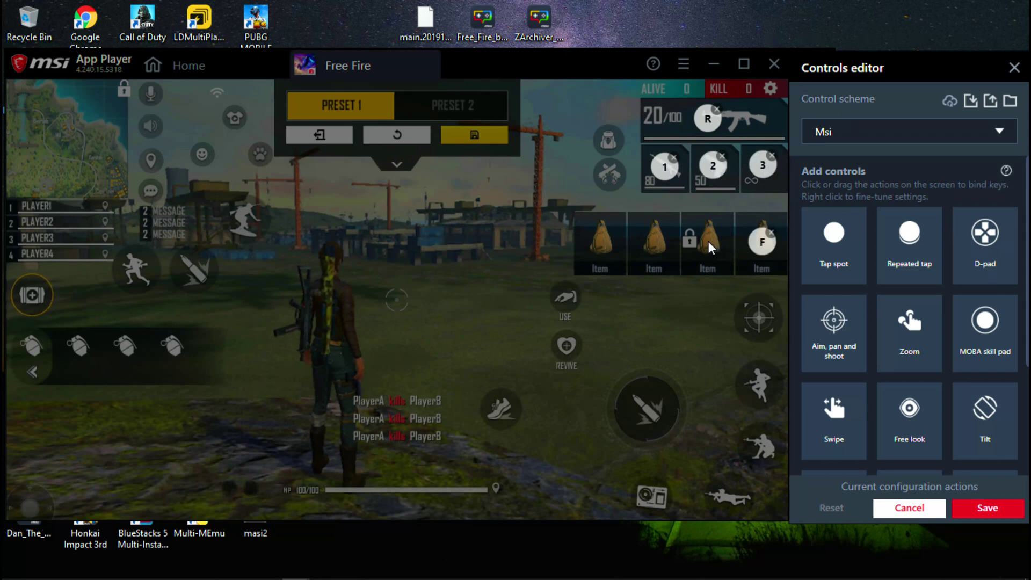
{"action": "left_click", "coordinate": [710, 246]}
{"action": "type", "text": "G"}
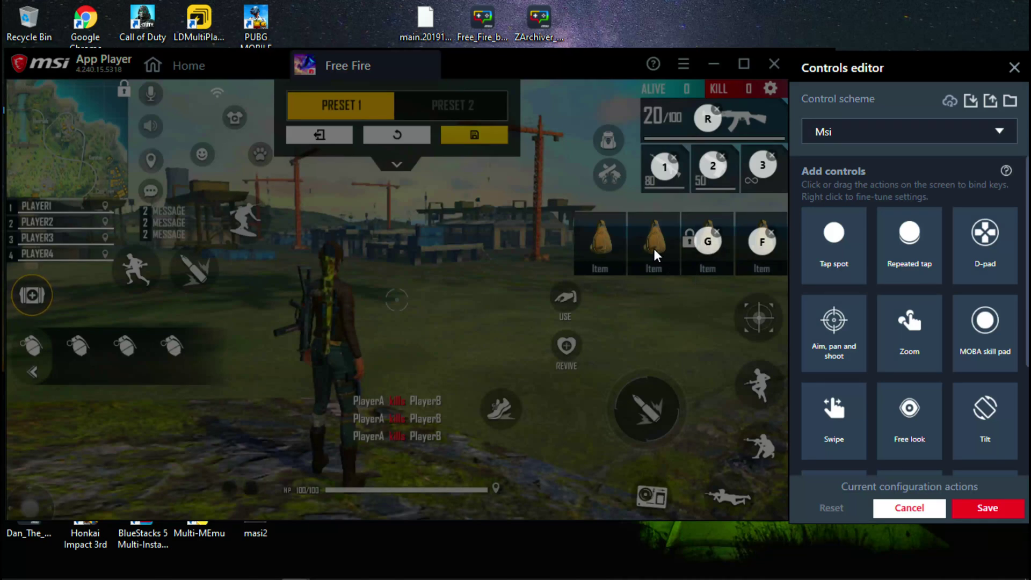
{"action": "left_click", "coordinate": [656, 240]}
{"action": "type", "text": "H"}
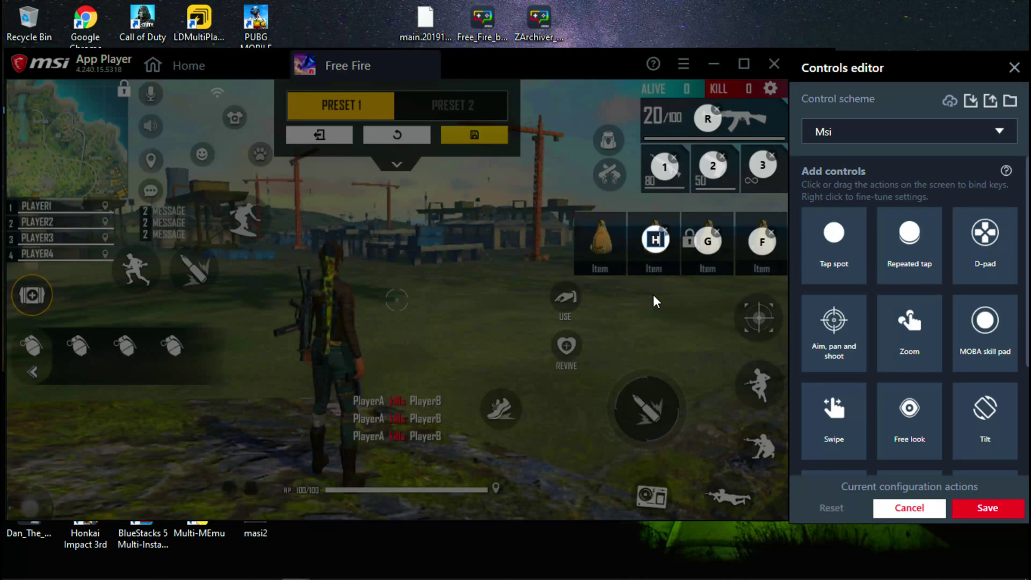
{"action": "left_click", "coordinate": [655, 301]}
{"action": "left_click_drag", "start_coordinate": [656, 242], "coordinate": [658, 244]}
- Add a right-click tap key on the aim button, plus Space, C crouch, Z prone and V camera keys
{"action": "left_click", "coordinate": [757, 322]}
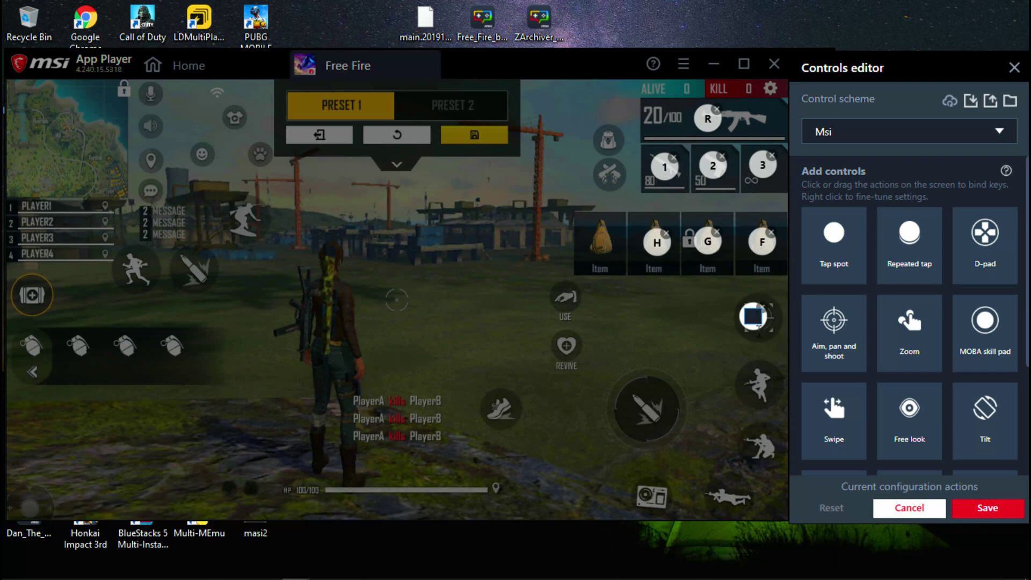
{"action": "right_click", "coordinate": [753, 321]}
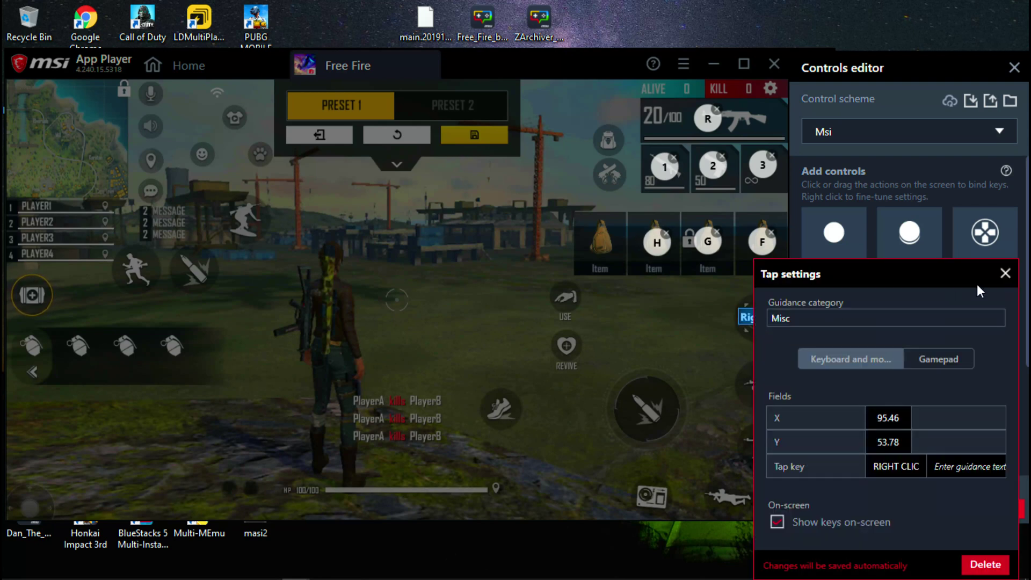
{"action": "left_click", "coordinate": [1006, 274]}
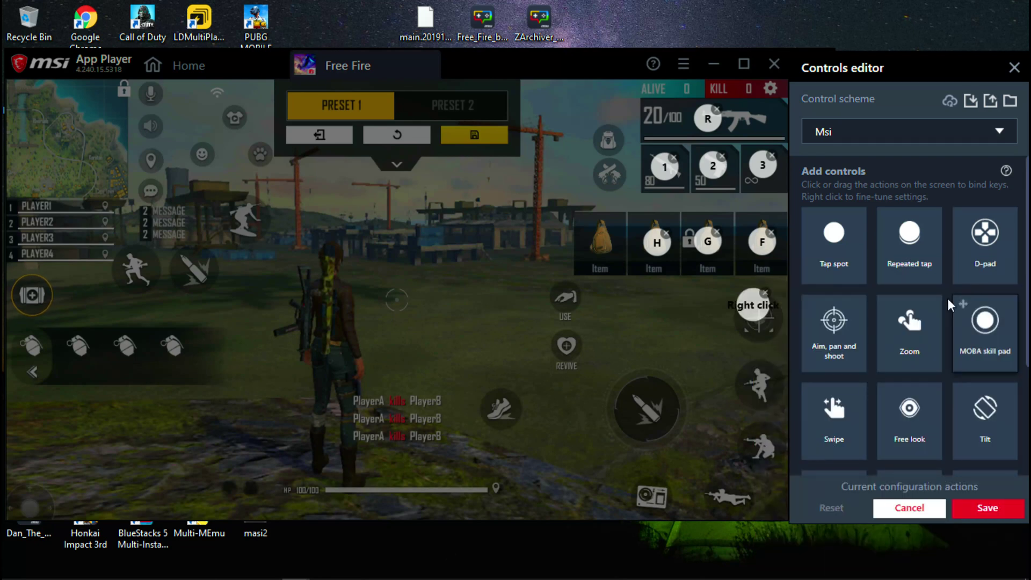
{"action": "left_click_drag", "start_coordinate": [755, 320], "coordinate": [763, 331]}
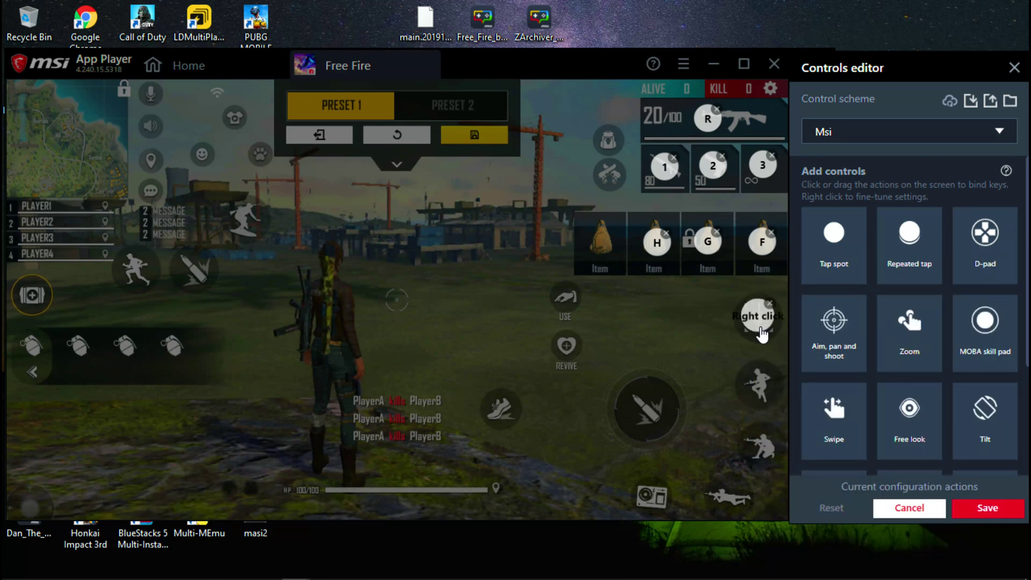
{"action": "left_click", "coordinate": [763, 389]}
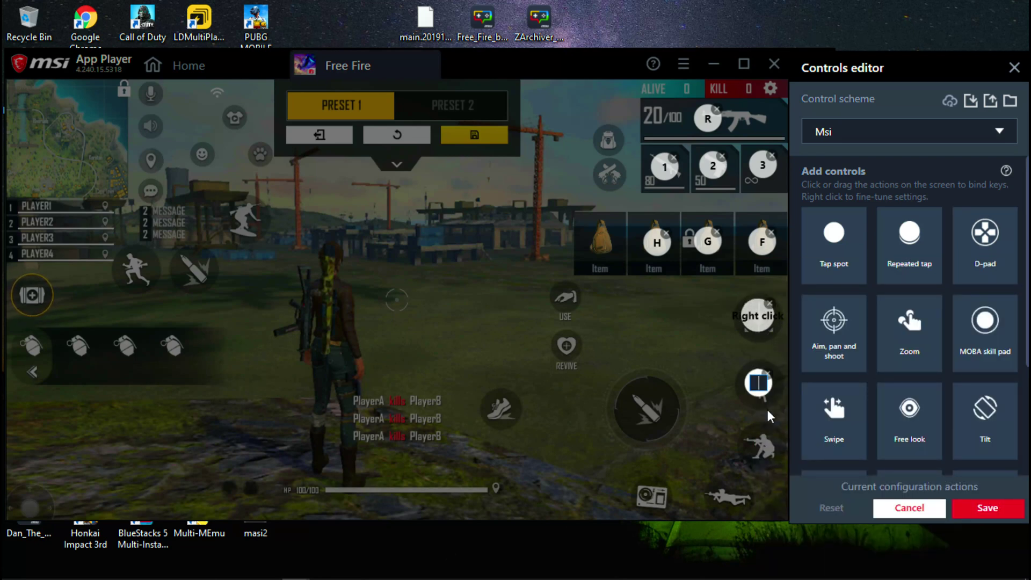
{"action": "key", "text": "space"}
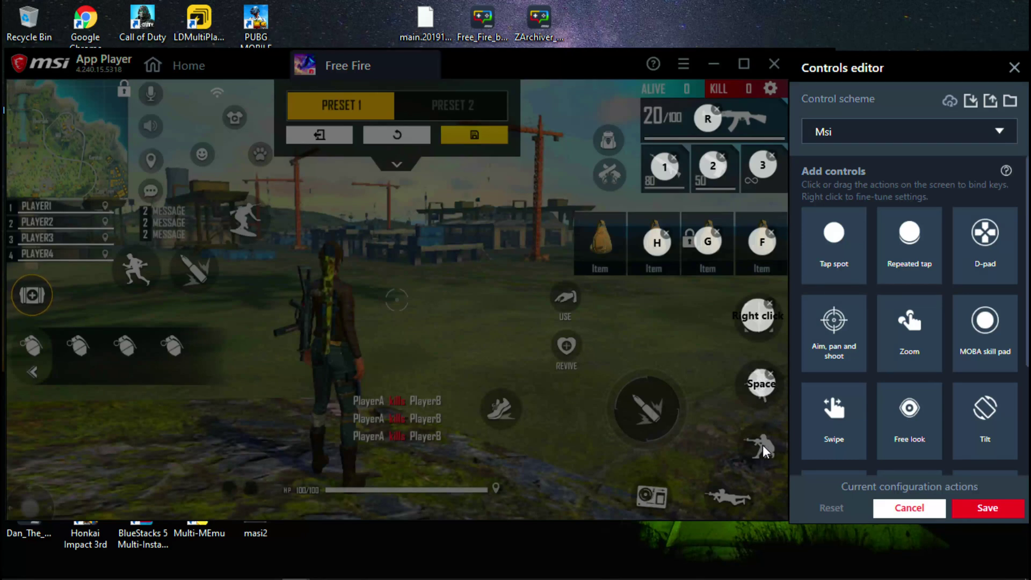
{"action": "left_click", "coordinate": [764, 447]}
{"action": "type", "text": "C"}
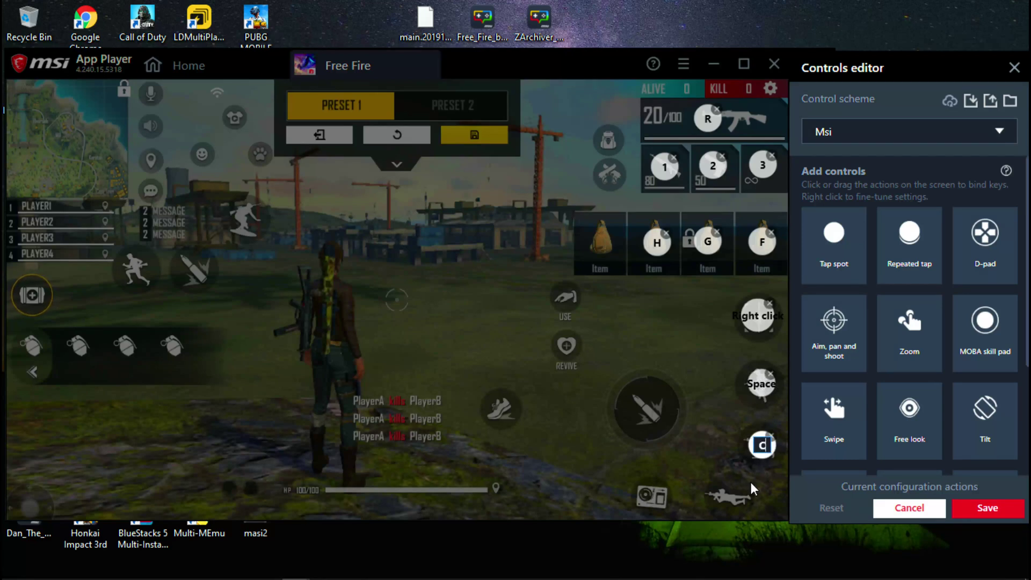
{"action": "left_click", "coordinate": [733, 501]}
{"action": "left_click", "coordinate": [731, 500]}
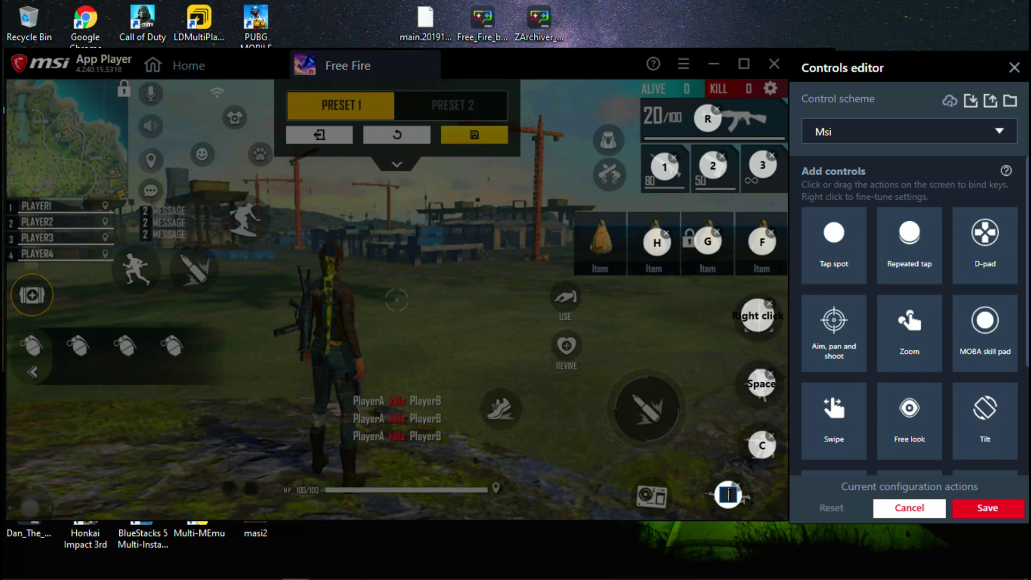
{"action": "type", "text": "Z"}
{"action": "left_click", "coordinate": [682, 481]}
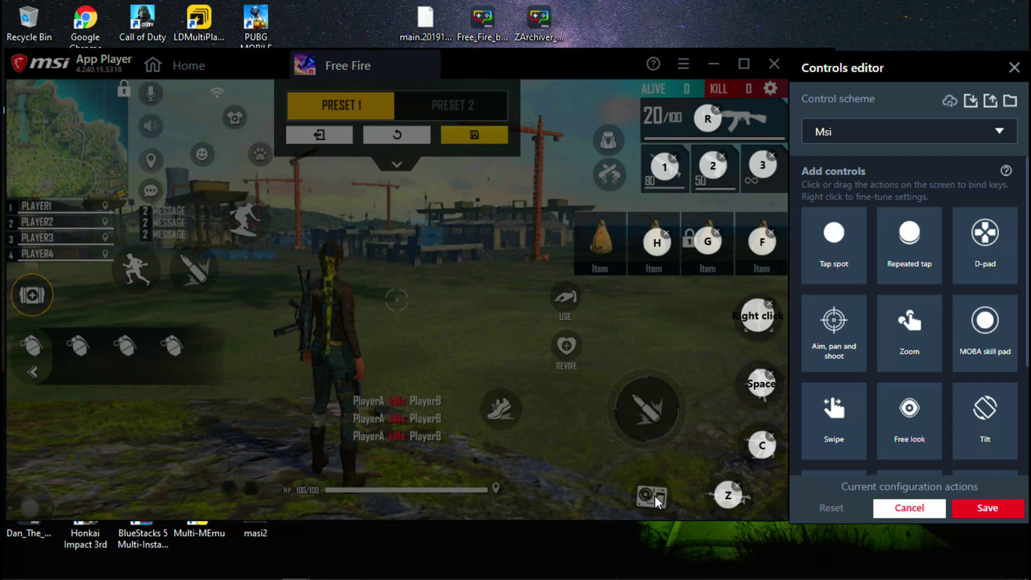
{"action": "left_click", "coordinate": [657, 500]}
{"action": "type", "text": "V"}
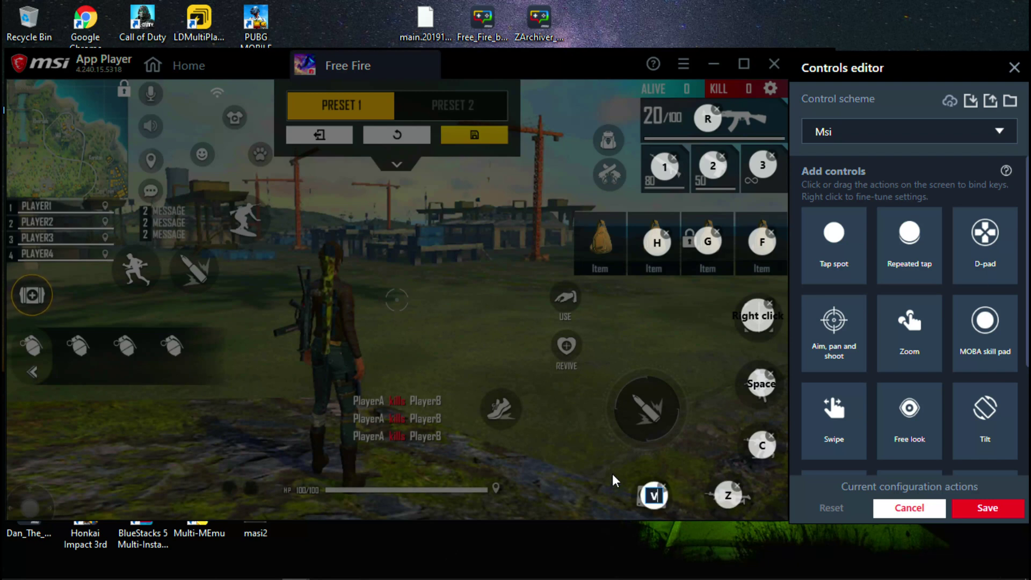
{"action": "left_click", "coordinate": [612, 474]}
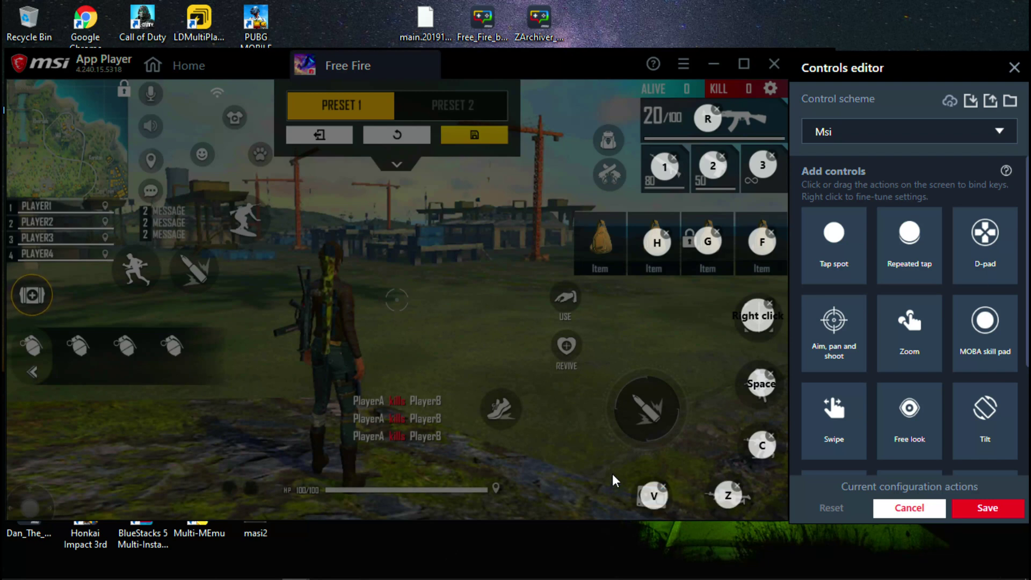
- Bind F over the USE and REVIVE buttons and place an F1 aim control beside USE
{"action": "left_click", "coordinate": [565, 294]}
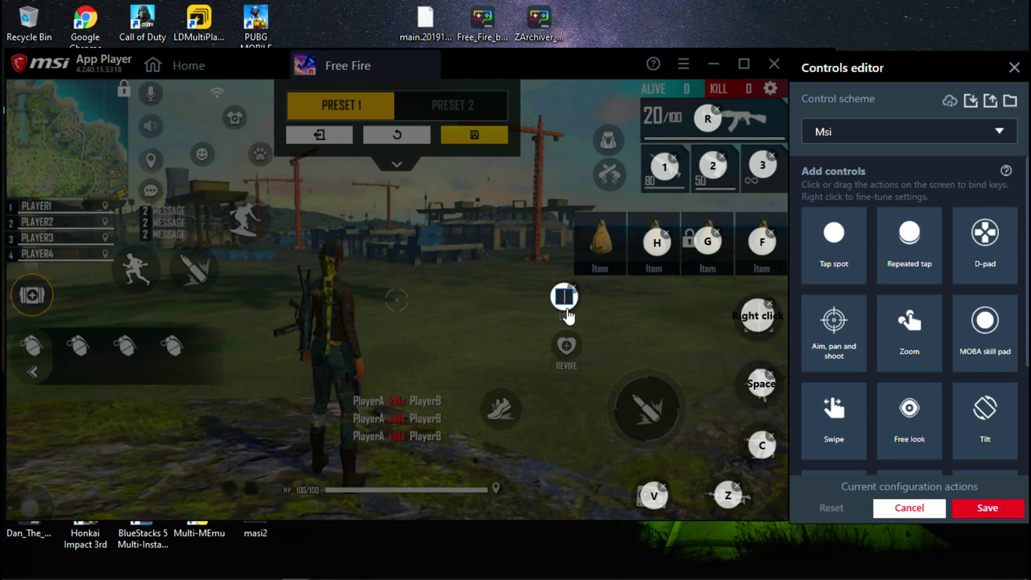
{"action": "key", "text": "f"}
{"action": "left_click", "coordinate": [600, 317]}
{"action": "left_click", "coordinate": [568, 347]}
{"action": "key", "text": "f"}
{"action": "left_click", "coordinate": [597, 371]}
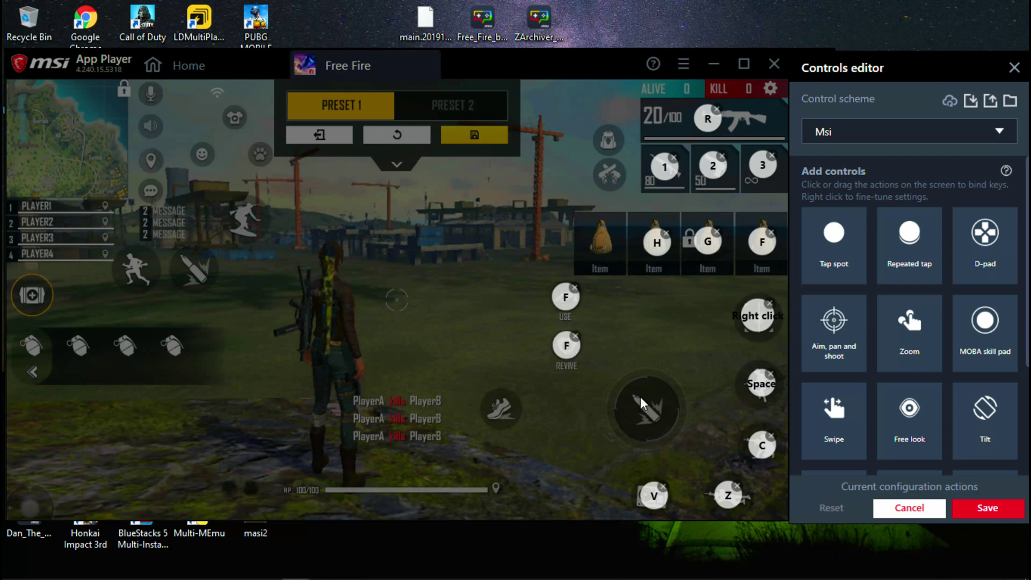
{"action": "left_click", "coordinate": [833, 333]}
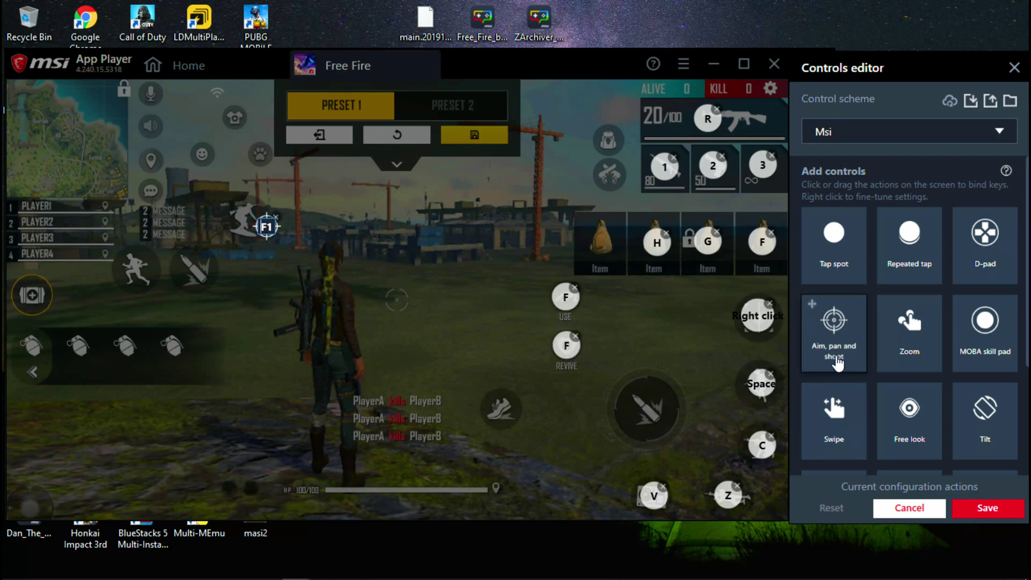
{"action": "left_click_drag", "start_coordinate": [266, 228], "coordinate": [656, 327]}
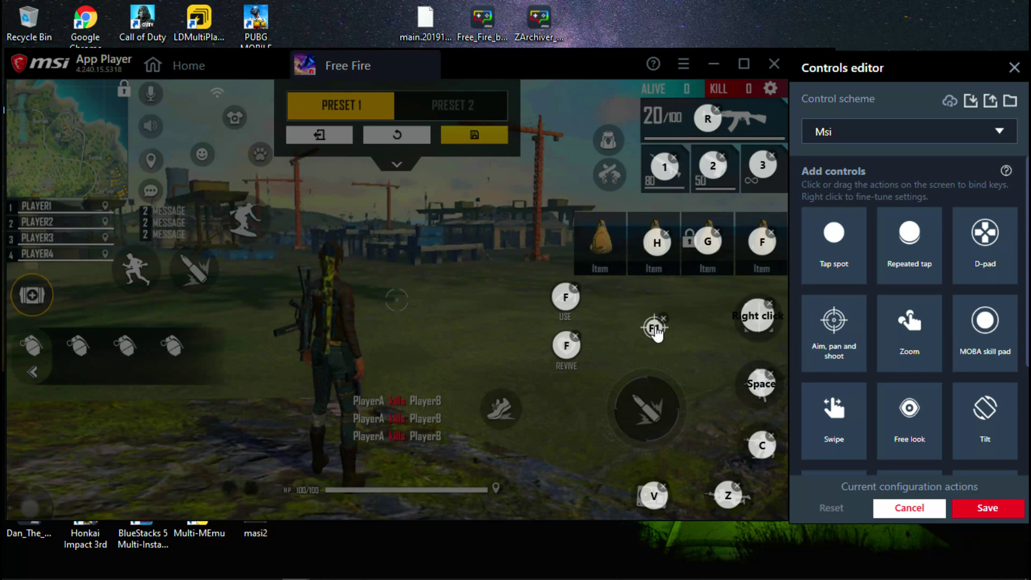
- Set the F1 aim control to X 82.35, Y 57.29 with left-click fire on the fire button
{"action": "right_click", "coordinate": [656, 329]}
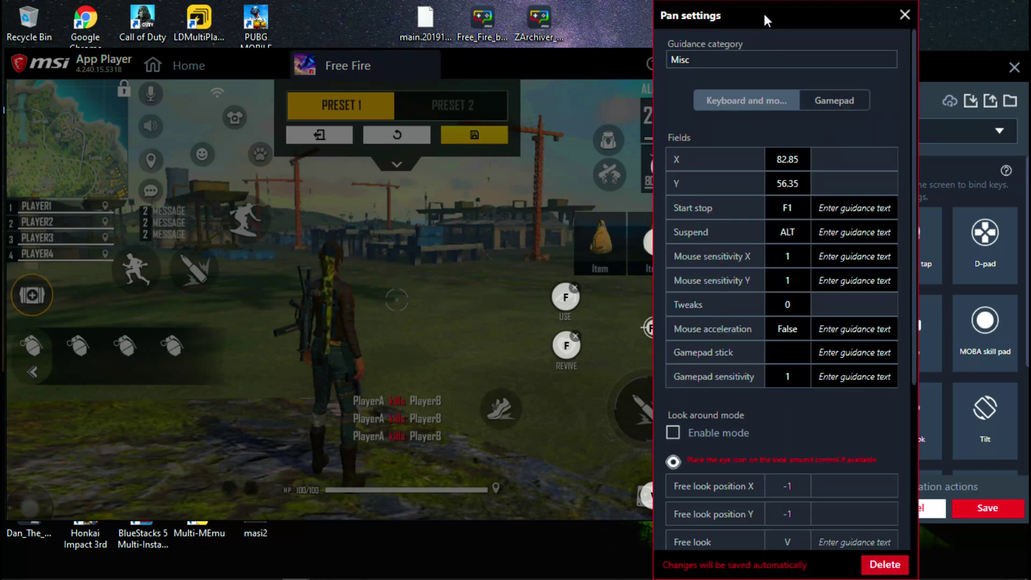
{"action": "left_click_drag", "start_coordinate": [738, 20], "coordinate": [426, 39]}
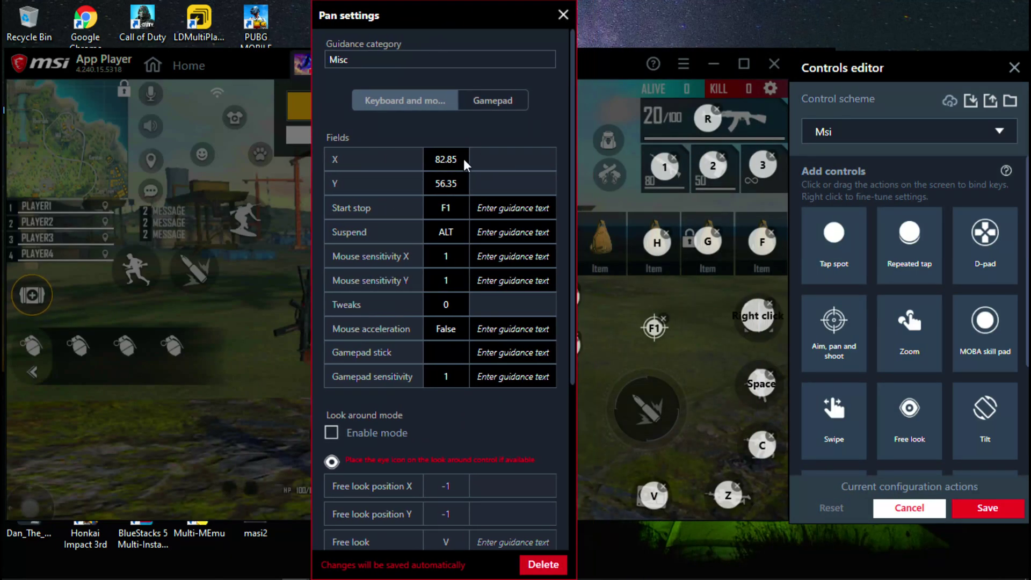
{"action": "left_click_drag", "start_coordinate": [457, 159], "coordinate": [434, 159]}
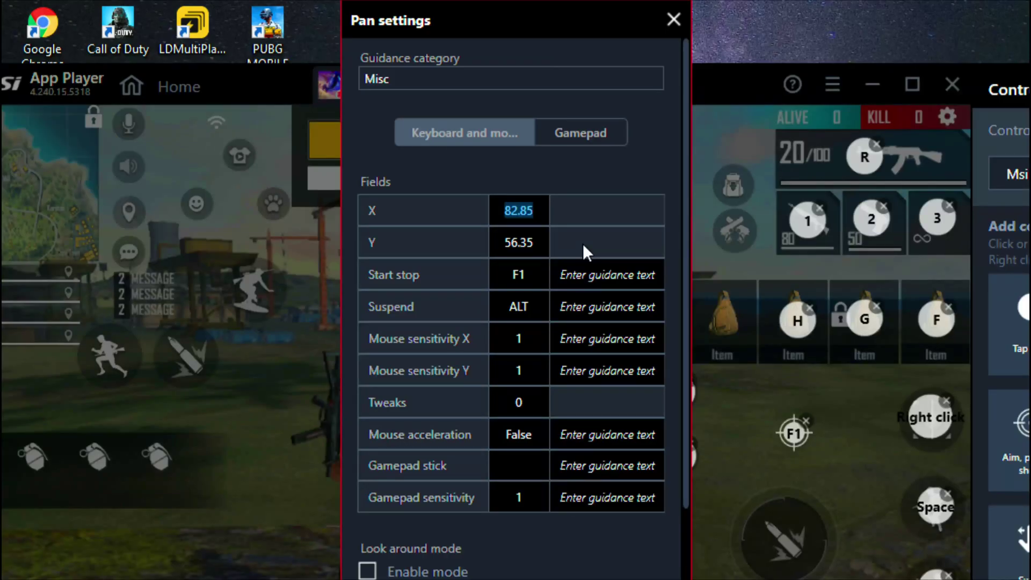
{"action": "type", "text": "82.35"}
{"action": "left_click_drag", "start_coordinate": [536, 242], "coordinate": [485, 242]}
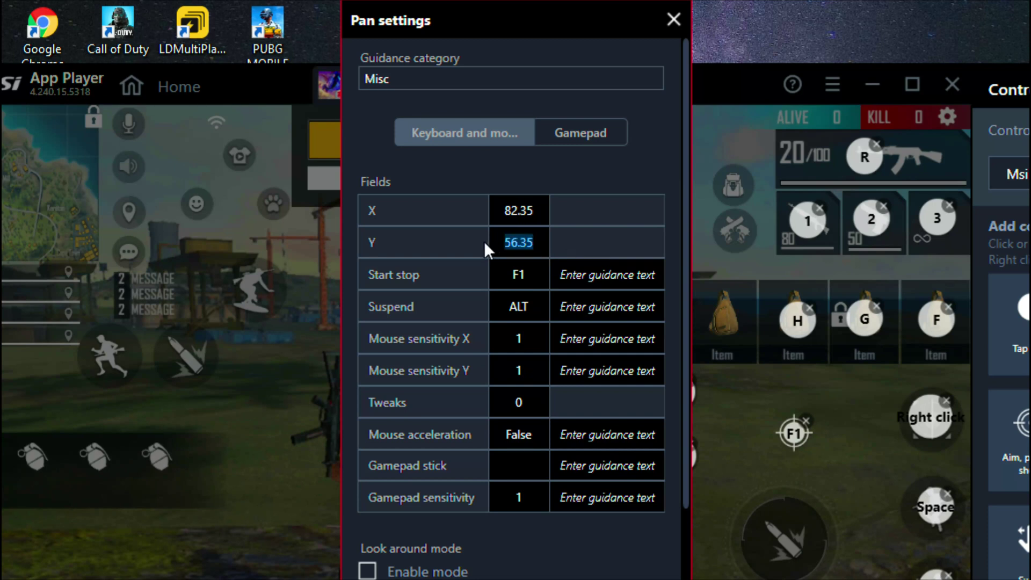
{"action": "type", "text": "5"}
{"action": "type", "text": "7."}
{"action": "type", "text": "29"}
{"action": "type", "text": "1"}
{"action": "type", "text": "1"}
{"action": "left_click", "coordinate": [498, 378]}
{"action": "type", "text": ".6"}
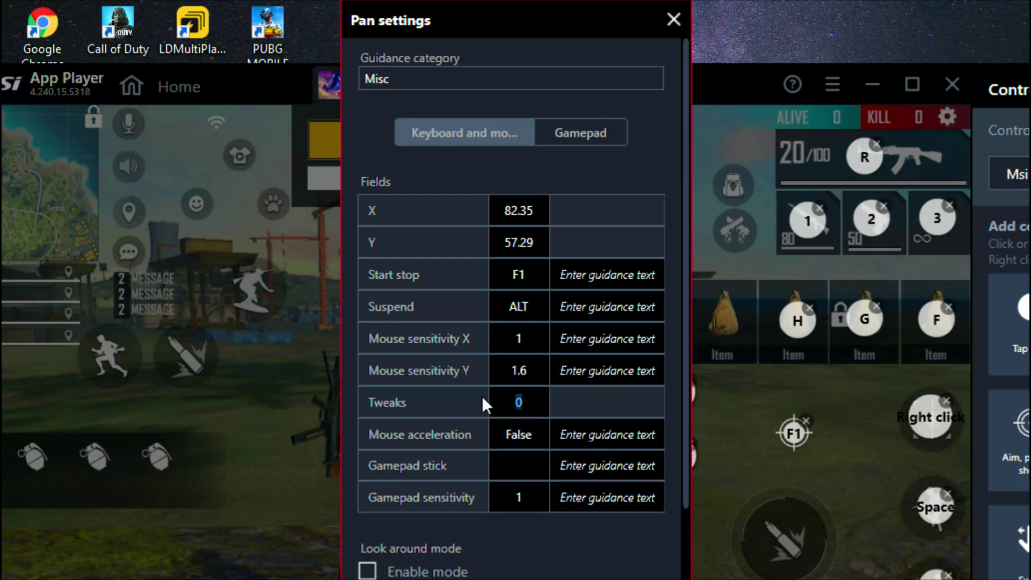
{"action": "type", "text": "458"}
{"action": "scroll", "coordinate": [460, 419], "scroll_direction": "down", "scroll_amount": 2}
{"action": "scroll", "coordinate": [460, 429], "scroll_direction": "down", "scroll_amount": 2}
{"action": "scroll", "coordinate": [460, 429], "scroll_direction": "down", "scroll_amount": 1}
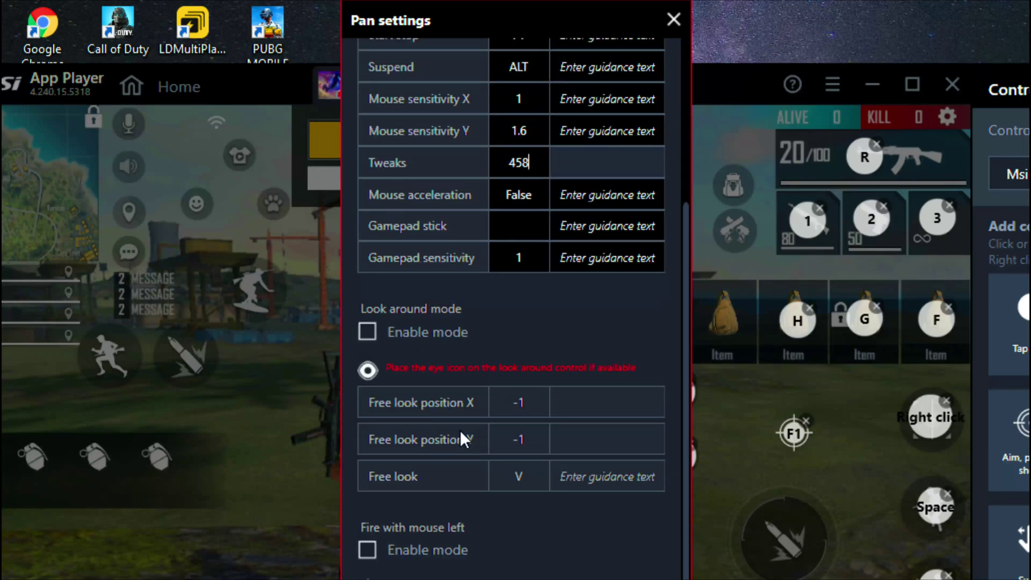
{"action": "scroll", "coordinate": [459, 429], "scroll_direction": "down", "scroll_amount": 1}
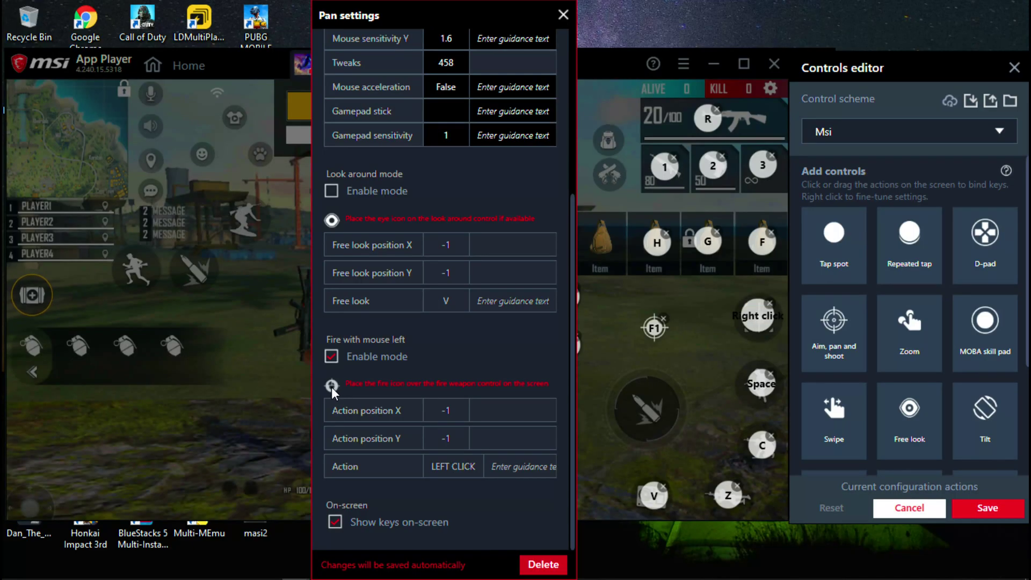
{"action": "mouse_move", "coordinate": [333, 387]}
{"action": "left_mouse_down"}
{"action": "mouse_move", "coordinate": [641, 404]}
{"action": "mouse_move", "coordinate": [649, 415]}
{"action": "left_mouse_up"}
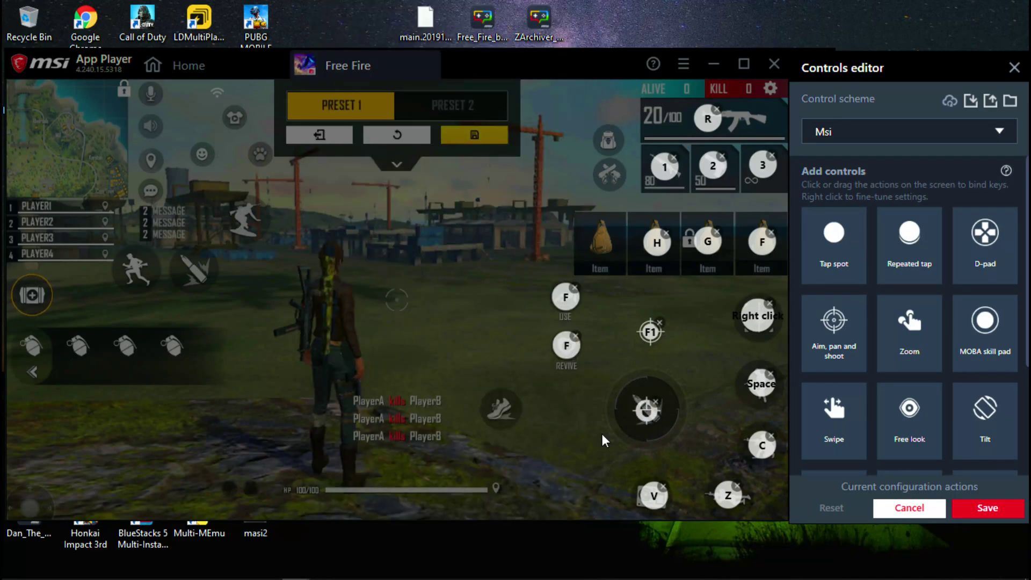
- Add a small WASD pad in the bottom-left and an E tap spot over the first grenade
{"action": "left_click_drag", "start_coordinate": [554, 67], "coordinate": [564, 72]}
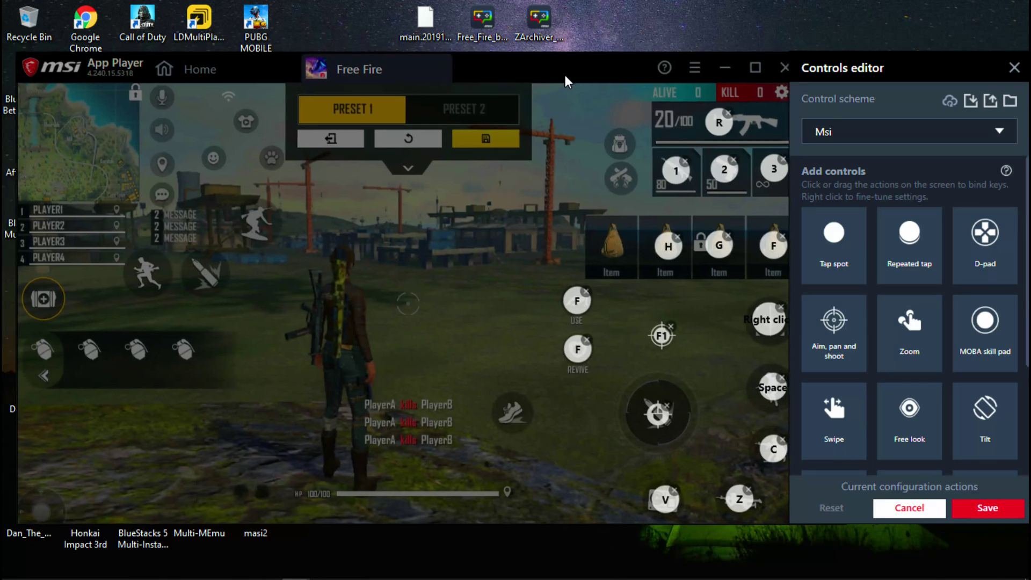
{"action": "scroll", "coordinate": [922, 336], "scroll_direction": "down", "scroll_amount": 1}
{"action": "scroll", "coordinate": [922, 336], "scroll_direction": "up", "scroll_amount": 1}
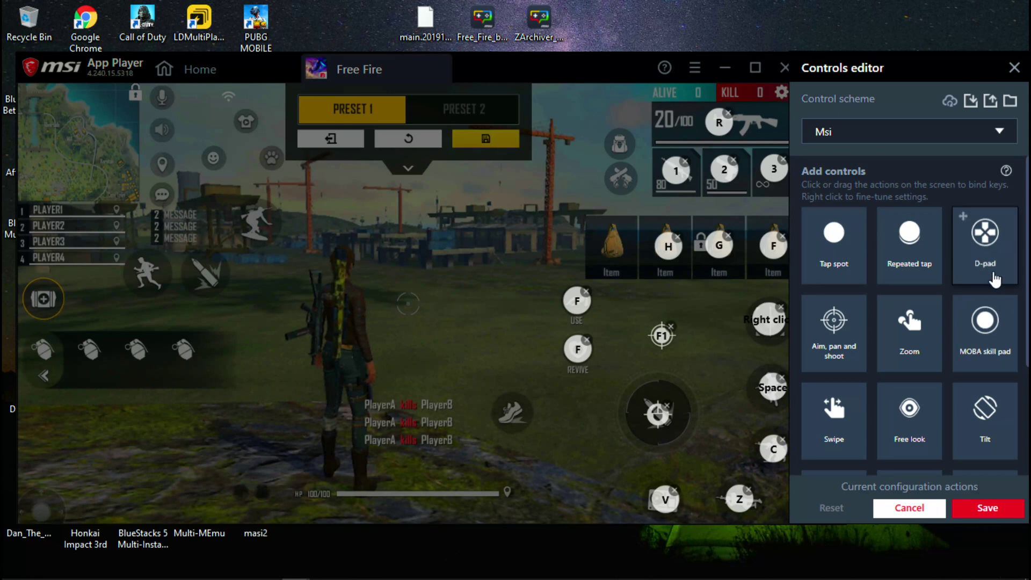
{"action": "left_click", "coordinate": [984, 242]}
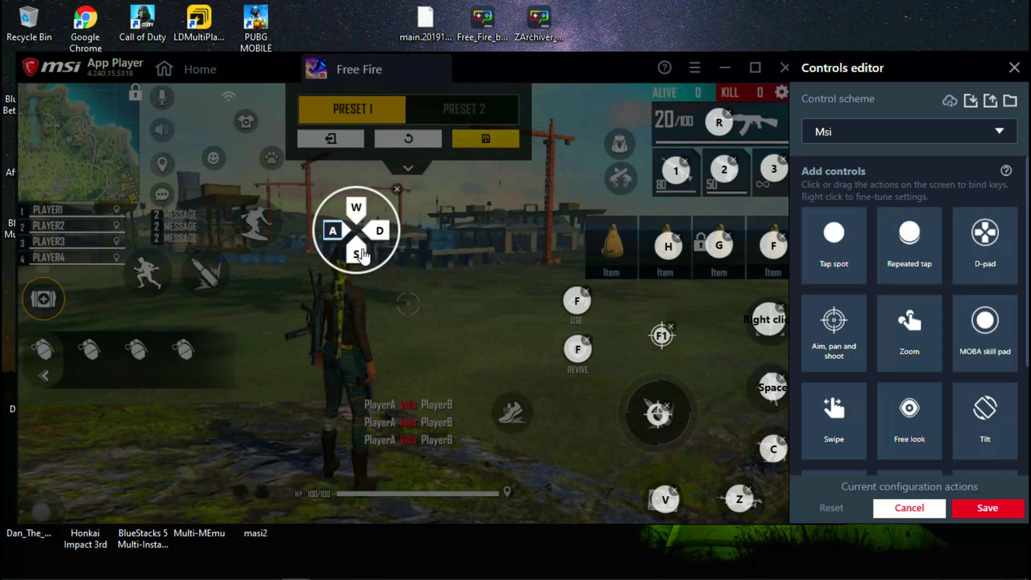
{"action": "mouse_move", "coordinate": [356, 230]}
{"action": "mouse_move", "coordinate": [397, 271]}
{"action": "left_mouse_down"}
{"action": "mouse_move", "coordinate": [356, 246]}
{"action": "mouse_move", "coordinate": [42, 508]}
{"action": "left_mouse_up"}
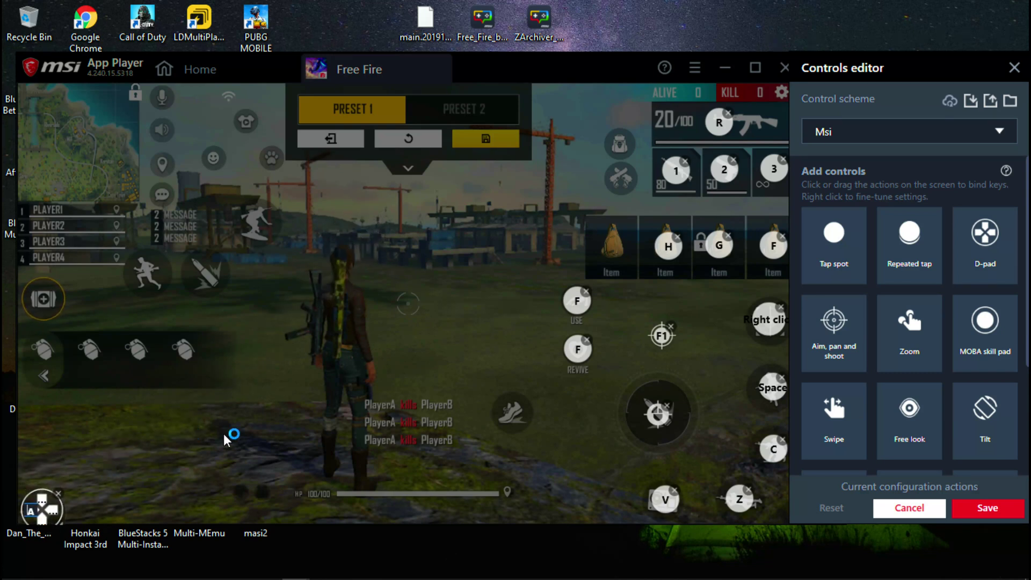
{"action": "left_click", "coordinate": [44, 349]}
{"action": "key", "text": "q"}
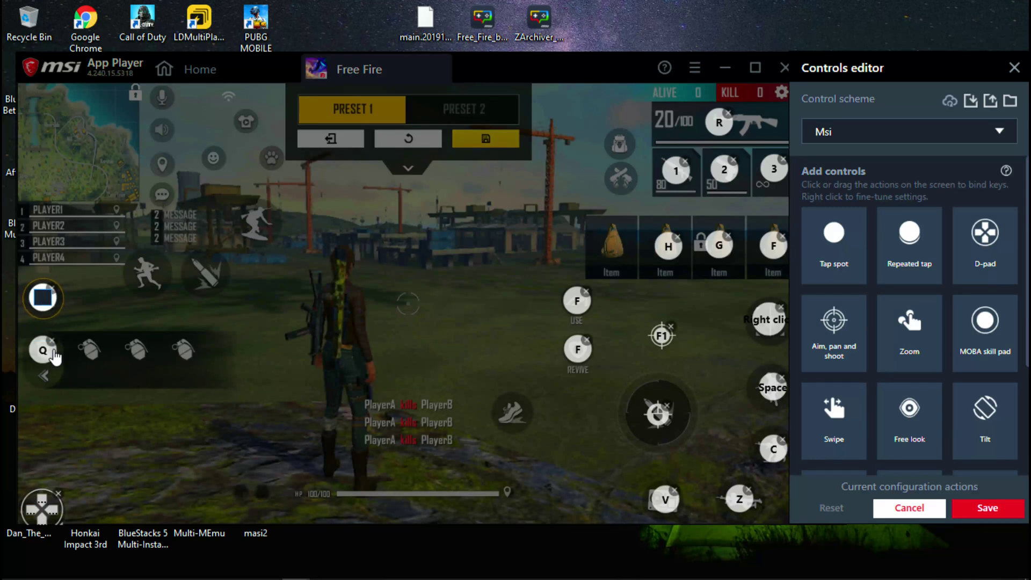
{"action": "key", "text": "e"}
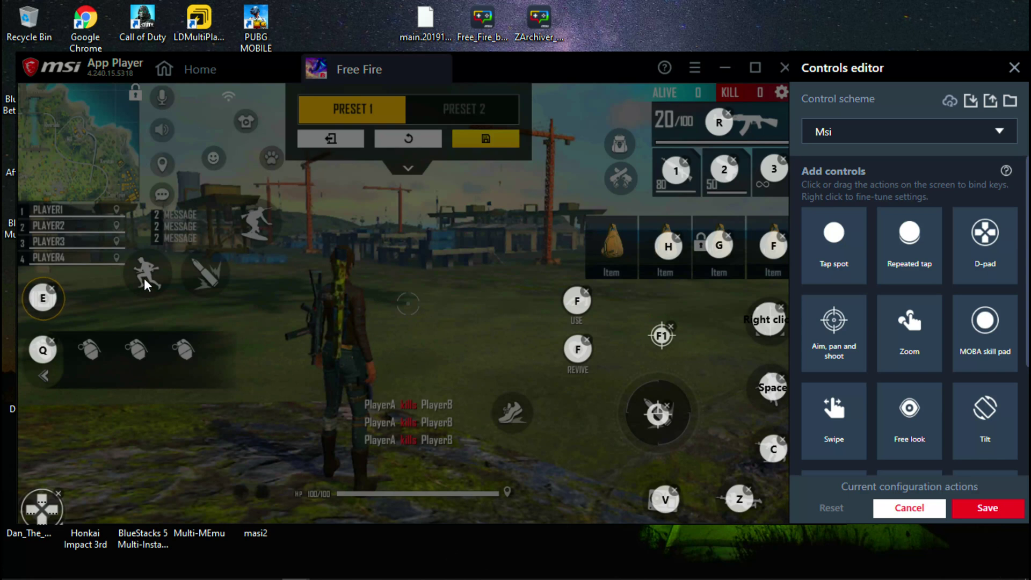
- Bind Shift to sprint, M to the minimap, Tab, R and Ctrl to surf, and save the scheme
{"action": "left_click", "coordinate": [147, 275]}
{"action": "key", "text": "shift"}
{"action": "left_click", "coordinate": [77, 144]}
{"action": "key", "text": "m"}
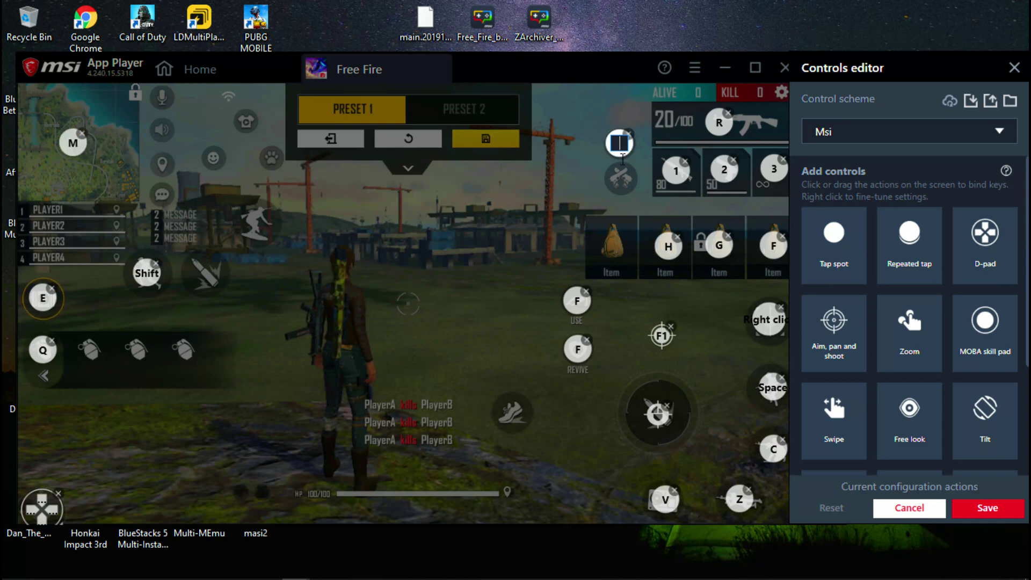
{"action": "key", "text": "Tab"}
{"action": "key", "text": "r"}
{"action": "left_click", "coordinate": [259, 223]}
{"action": "key", "text": "ctrl"}
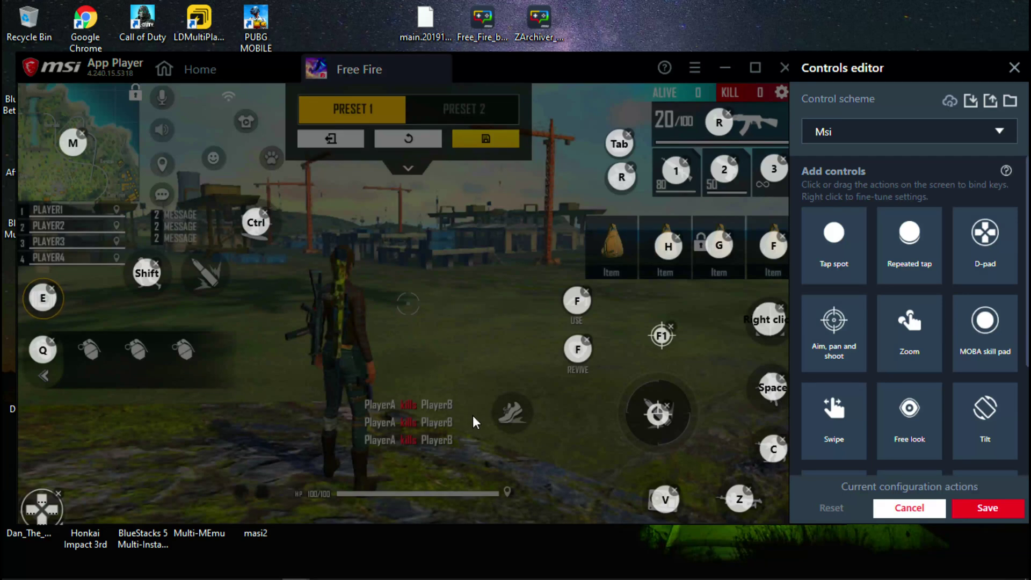
{"action": "left_click", "coordinate": [984, 508]}
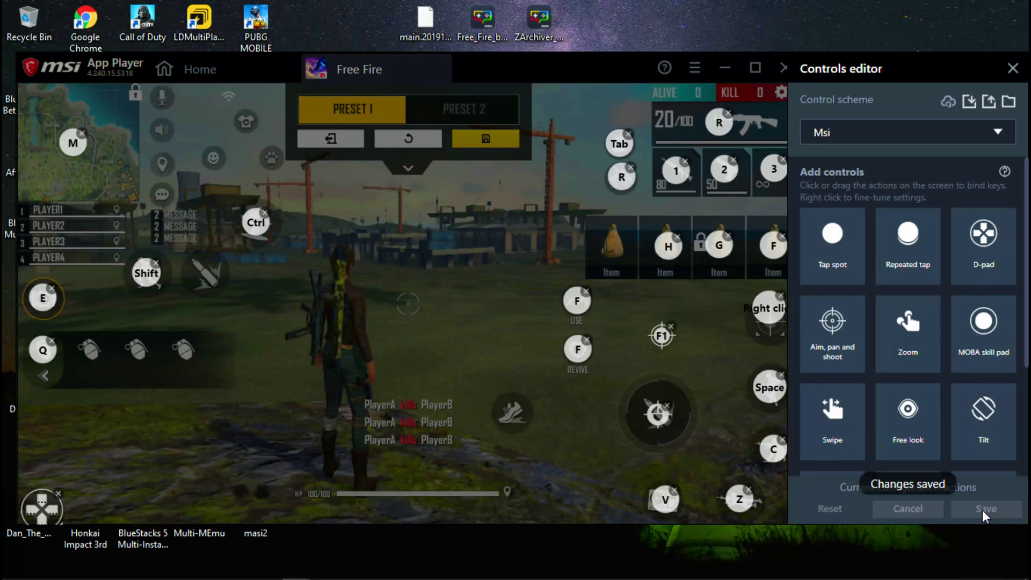
- Close the key-mapping editor, save the Preset 1 HUD layout and exit game settings
{"action": "left_click", "coordinate": [1013, 69]}
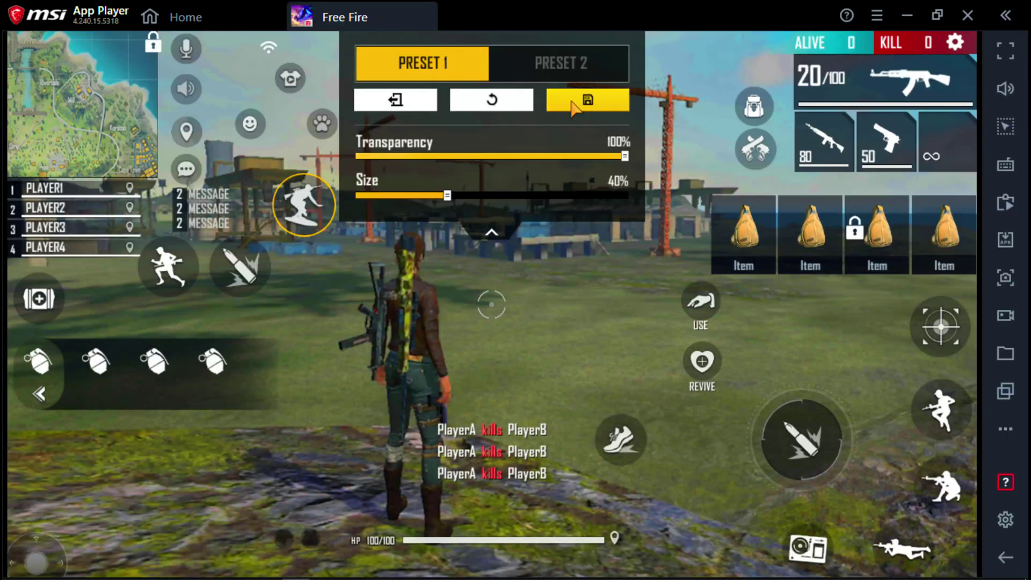
{"action": "left_click", "coordinate": [485, 138]}
{"action": "left_click", "coordinate": [937, 51]}
- Walk with W through the training room to the shooting range, testing weapon switching
{"action": "key", "text": "w"}
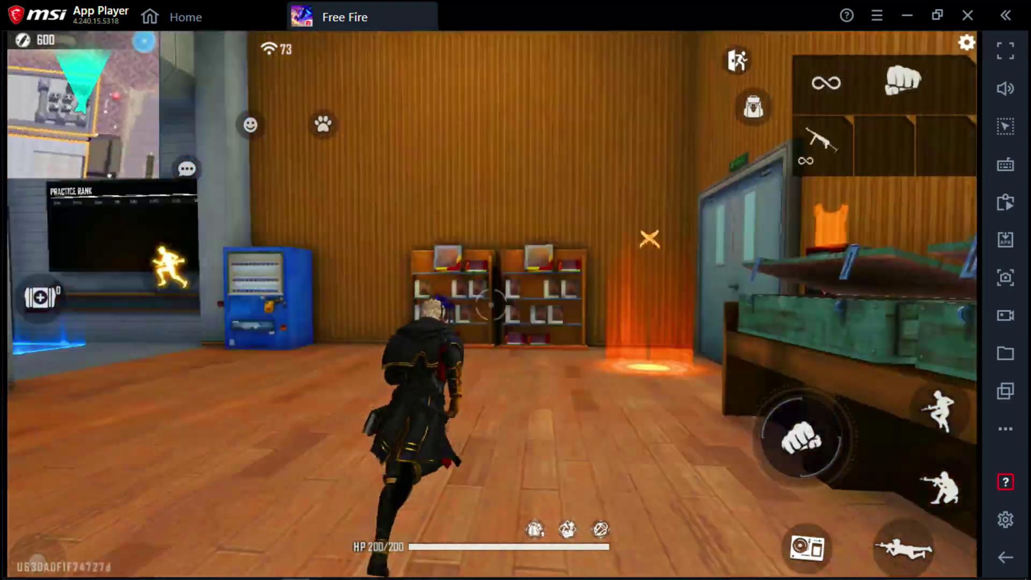
{"action": "key", "text": "w"}
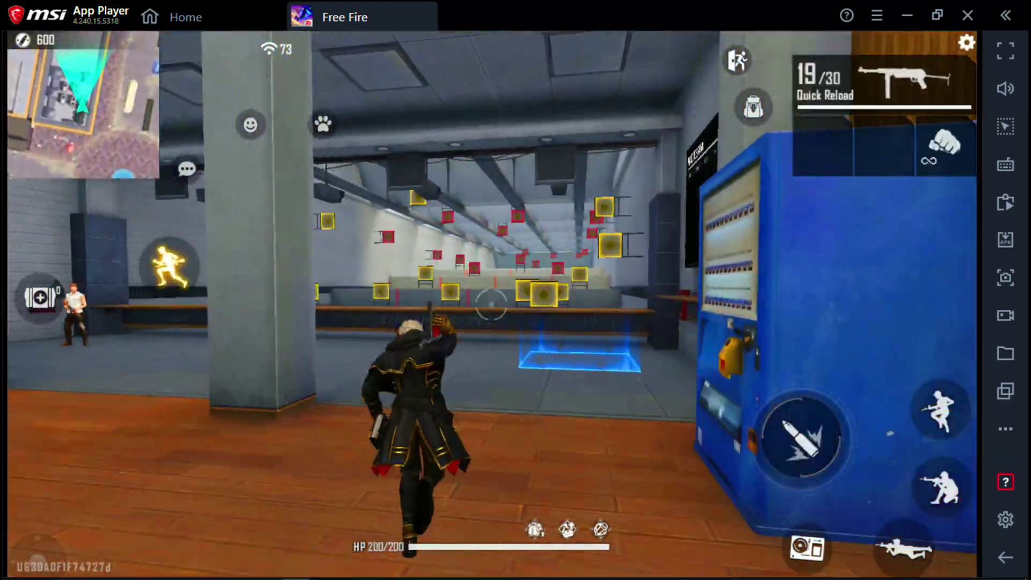
{"action": "key", "text": "w"}
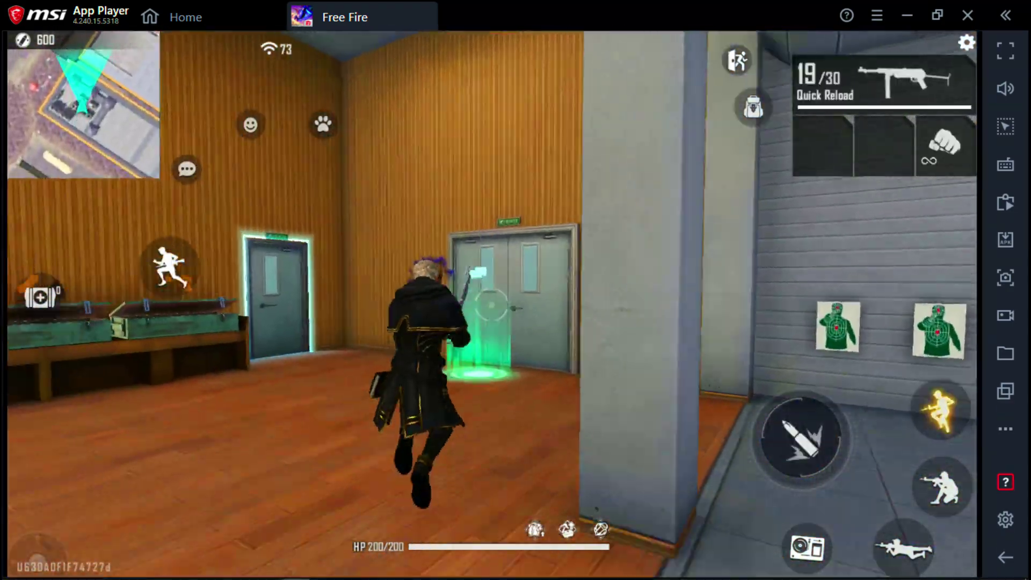
{"action": "key", "text": "w"}
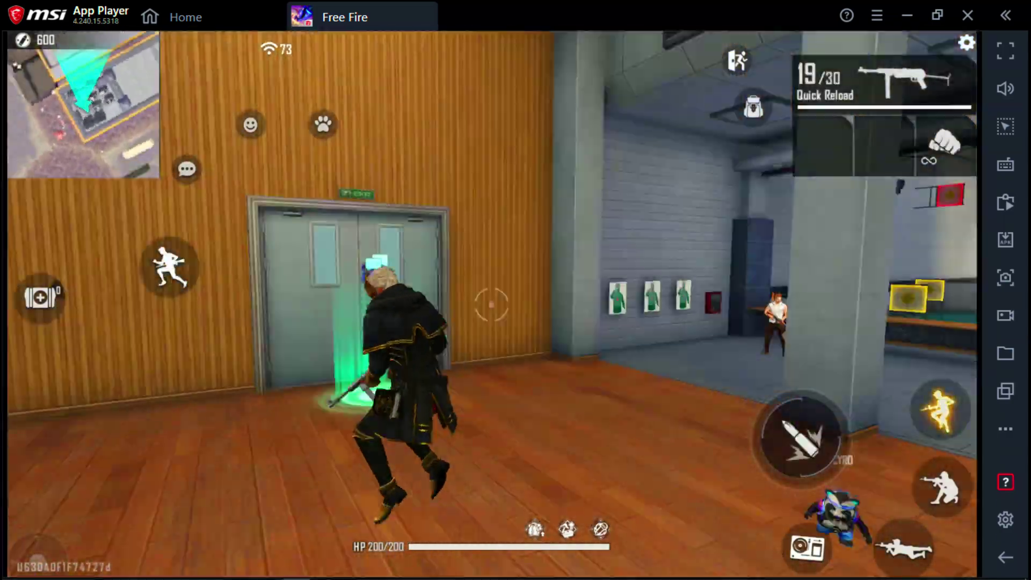
{"action": "key", "text": "w"}
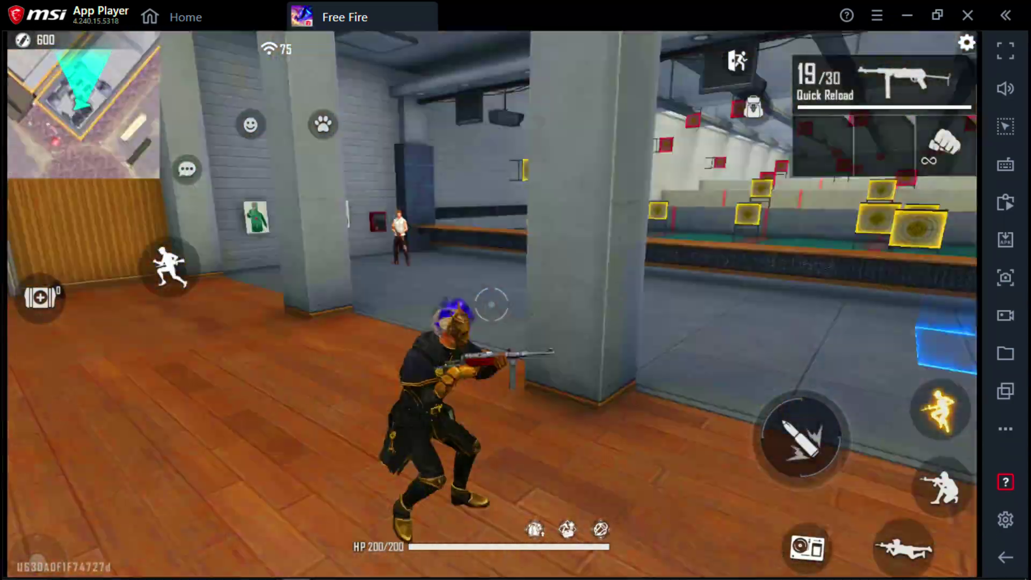
{"action": "key", "text": "w"}
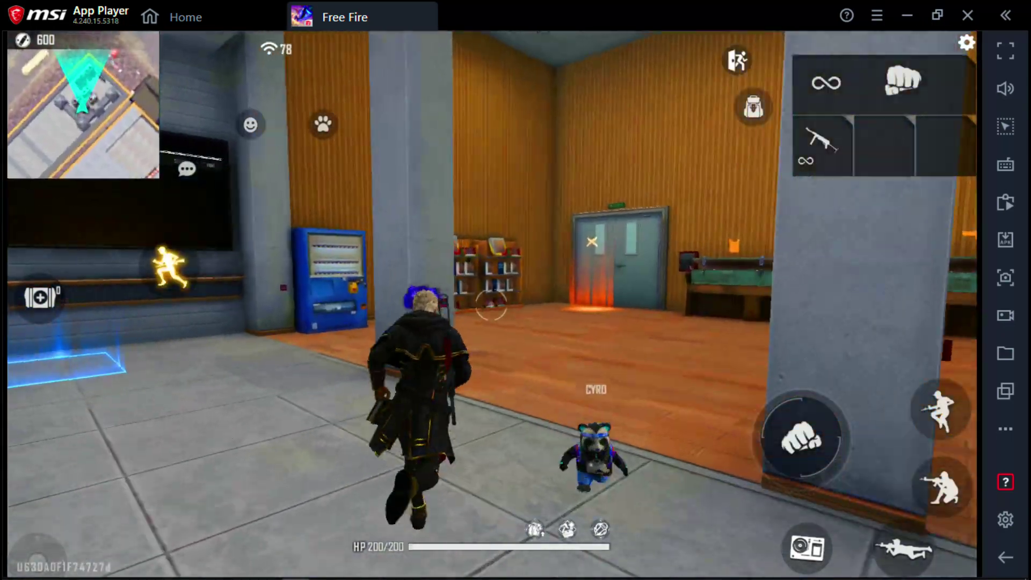
{"action": "key", "text": "w"}
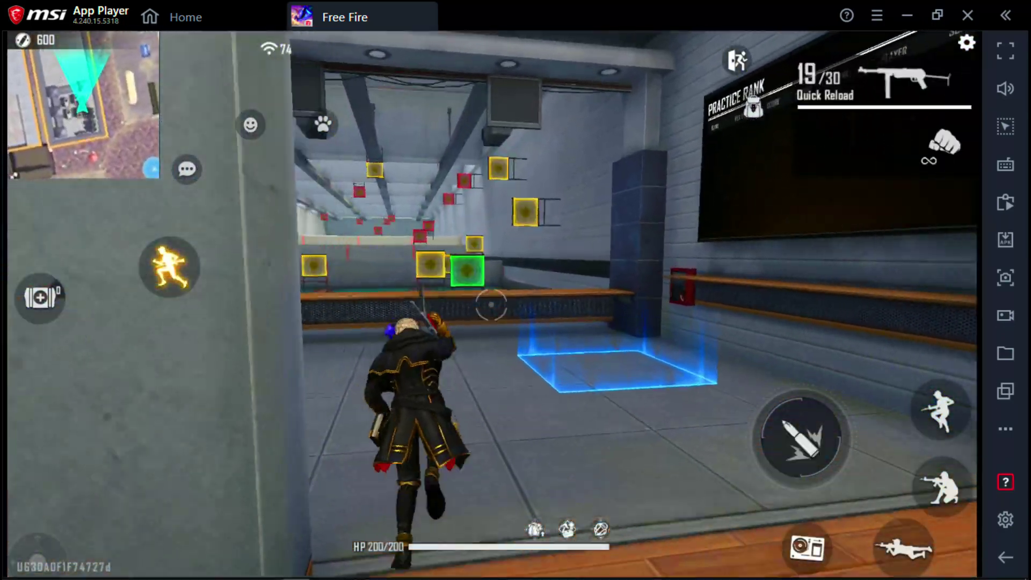
{"action": "key", "text": "w"}
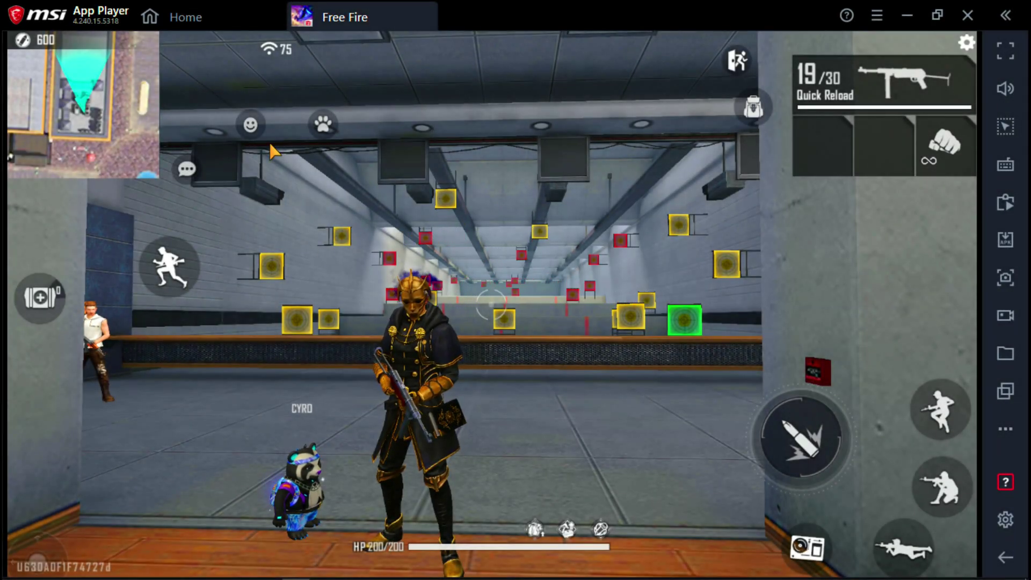
- Trigger emotes twice, open the emote wheel, and reopen the Msi key-mapping editor
{"action": "left_click", "coordinate": [256, 129]}
{"action": "left_click", "coordinate": [551, 188]}
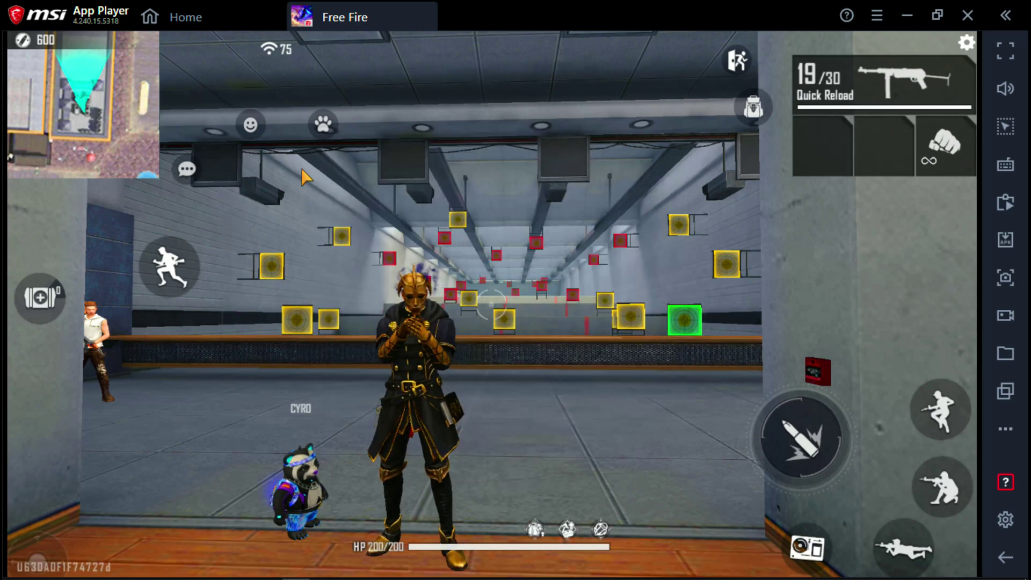
{"action": "left_click", "coordinate": [256, 129]}
{"action": "left_click", "coordinate": [538, 201]}
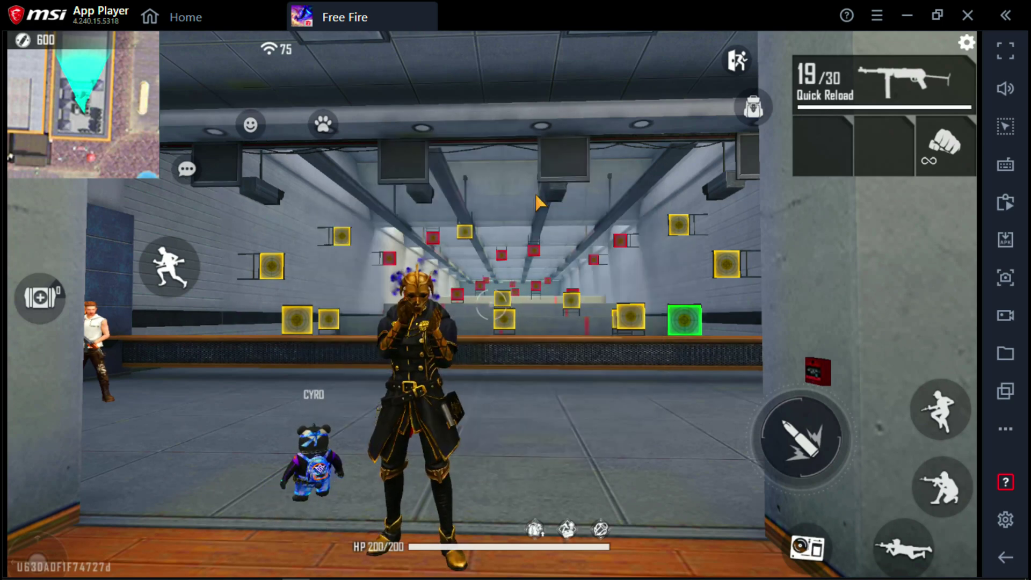
{"action": "left_click", "coordinate": [251, 125]}
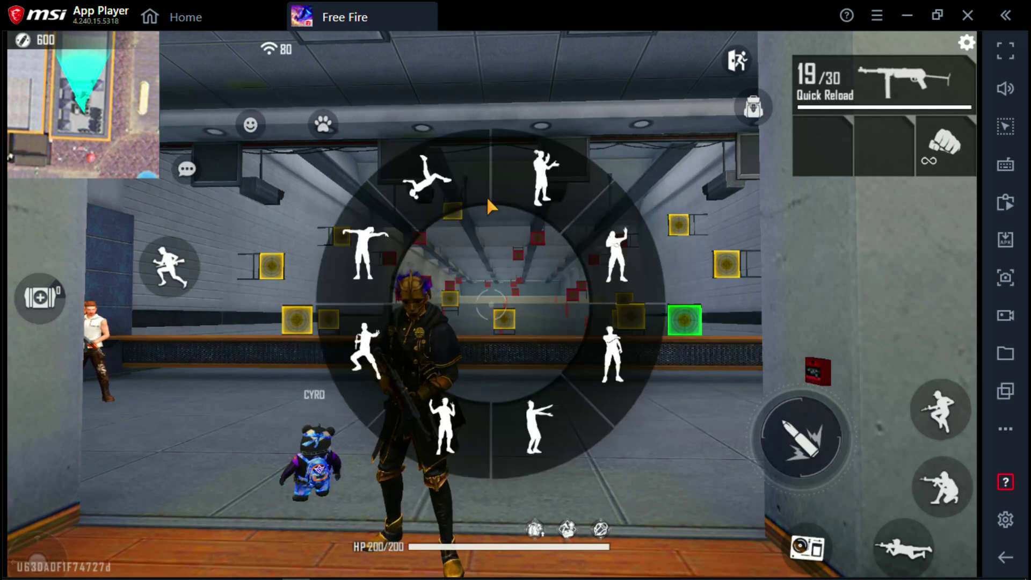
{"action": "left_click", "coordinate": [1006, 165]}
{"action": "left_click", "coordinate": [887, 287]}
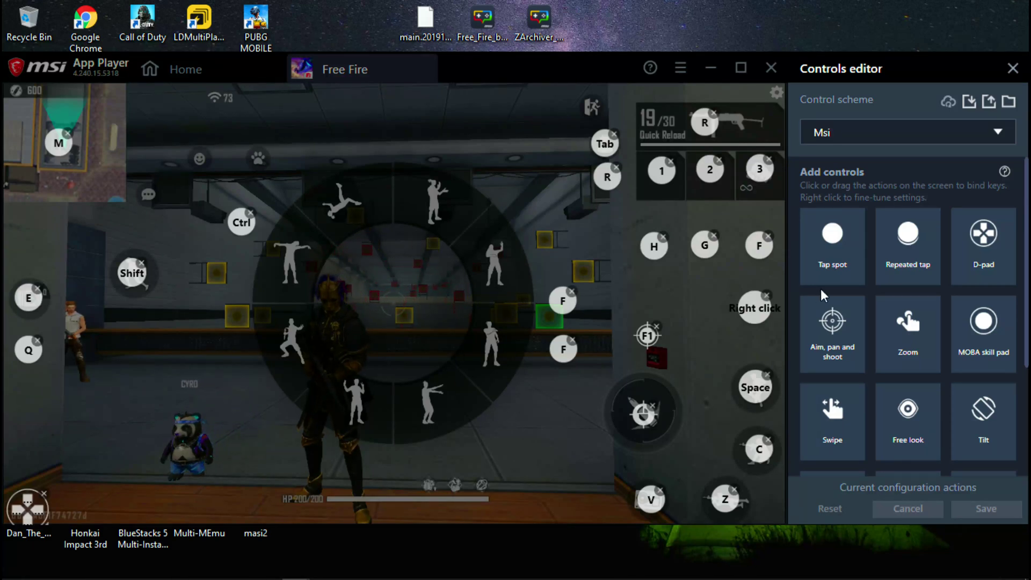
- Add a row of tap spots near the top bound to T, Y, U, I, O and J
{"action": "left_click", "coordinate": [281, 106]}
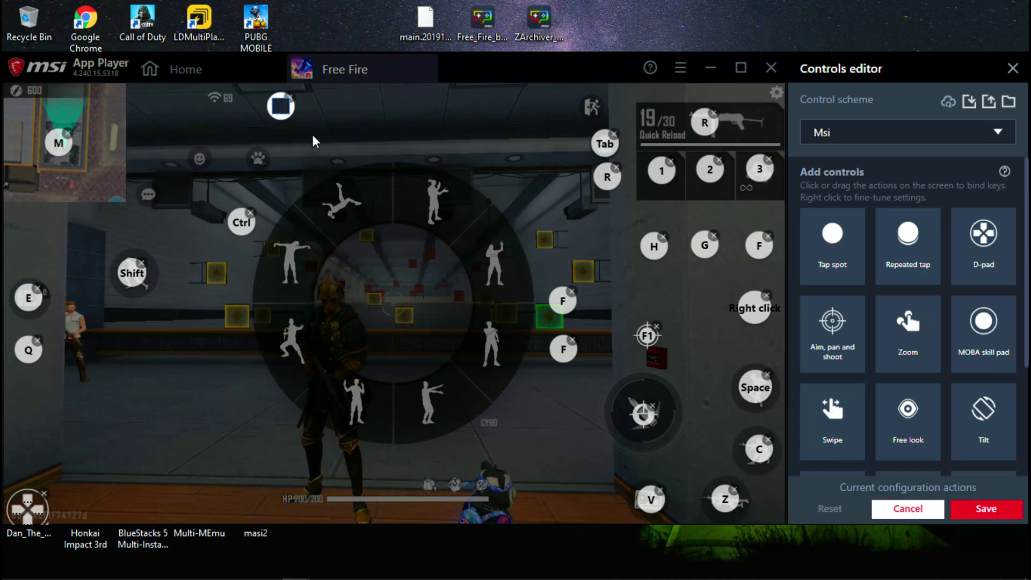
{"action": "key", "text": "t"}
{"action": "left_click", "coordinate": [311, 104]}
{"action": "key", "text": "y"}
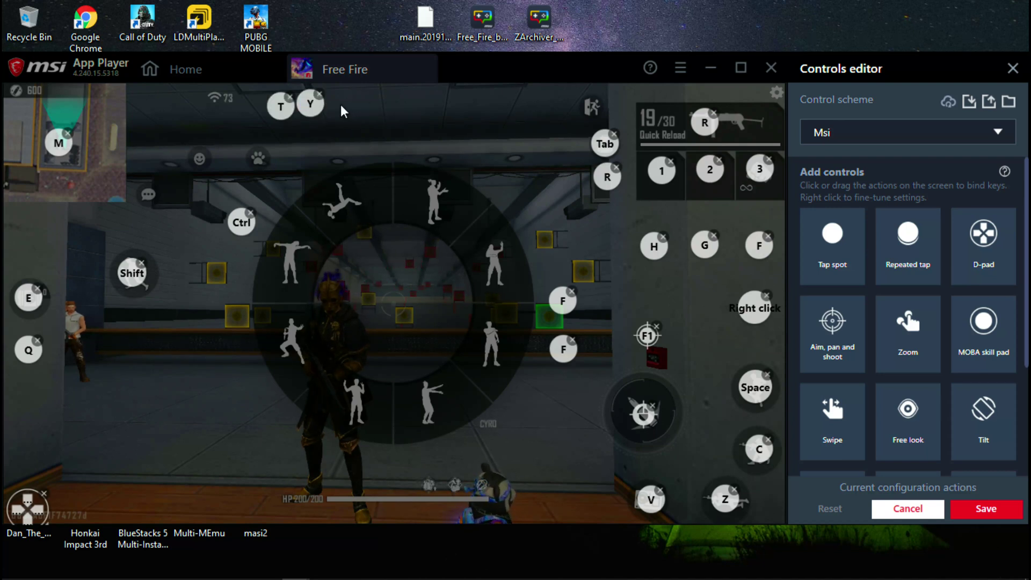
{"action": "left_click", "coordinate": [340, 105]}
{"action": "key", "text": "u"}
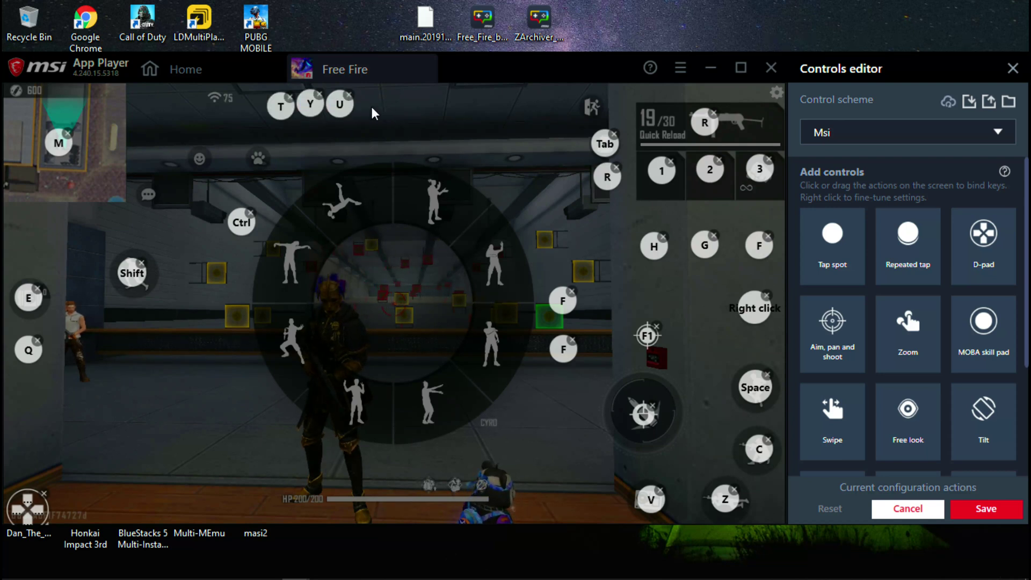
{"action": "left_click", "coordinate": [371, 105]}
{"action": "key", "text": "i"}
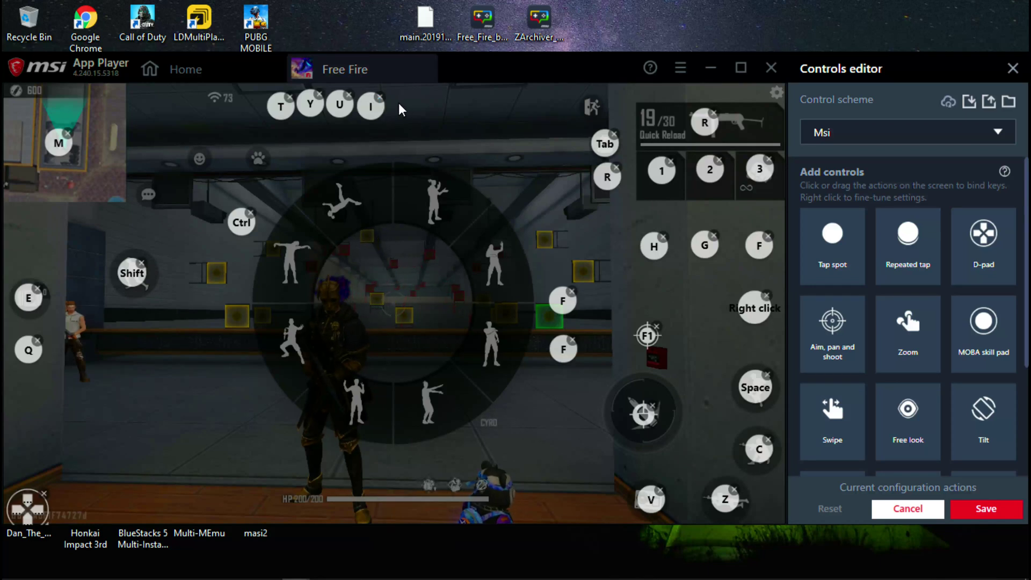
{"action": "left_click", "coordinate": [399, 102]}
{"action": "key", "text": "o"}
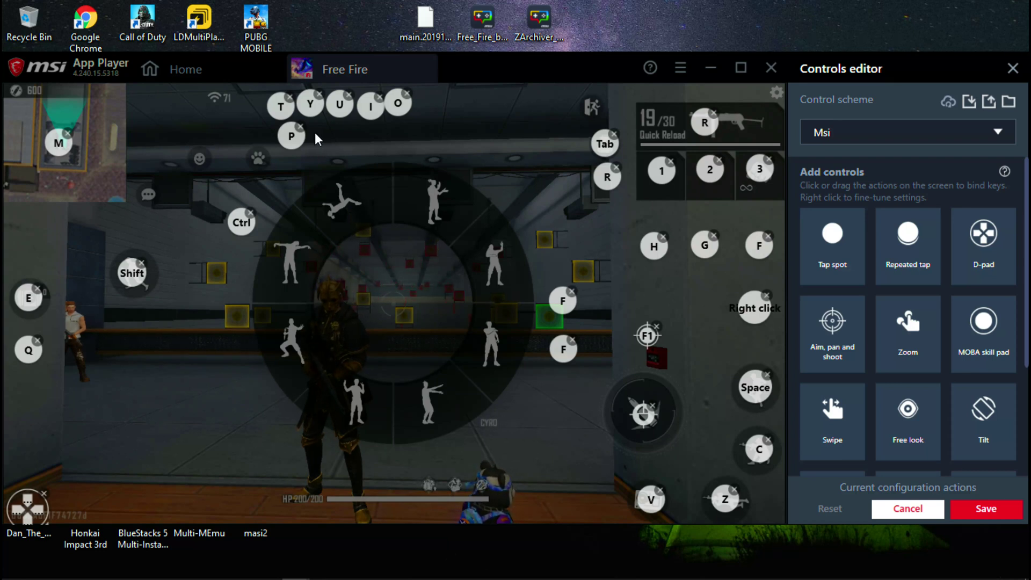
{"action": "left_click", "coordinate": [317, 132]}
{"action": "key", "text": "j"}
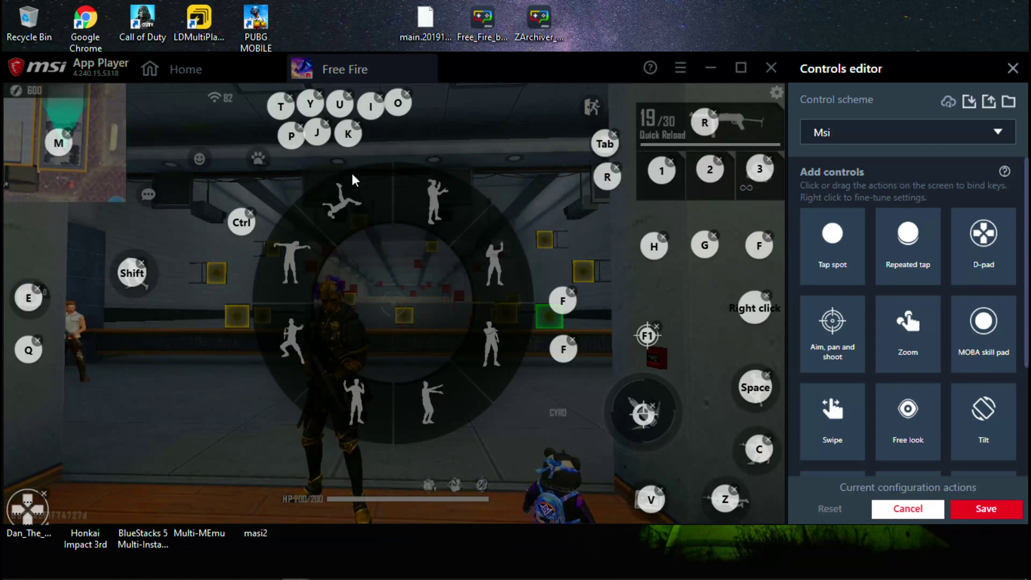
- Put a repeated-tap O key with count 15 on the top emote, and another repeated tap at the wheel centre
{"action": "left_click", "coordinate": [900, 278]}
{"action": "left_click_drag", "start_coordinate": [260, 224], "coordinate": [438, 218]}
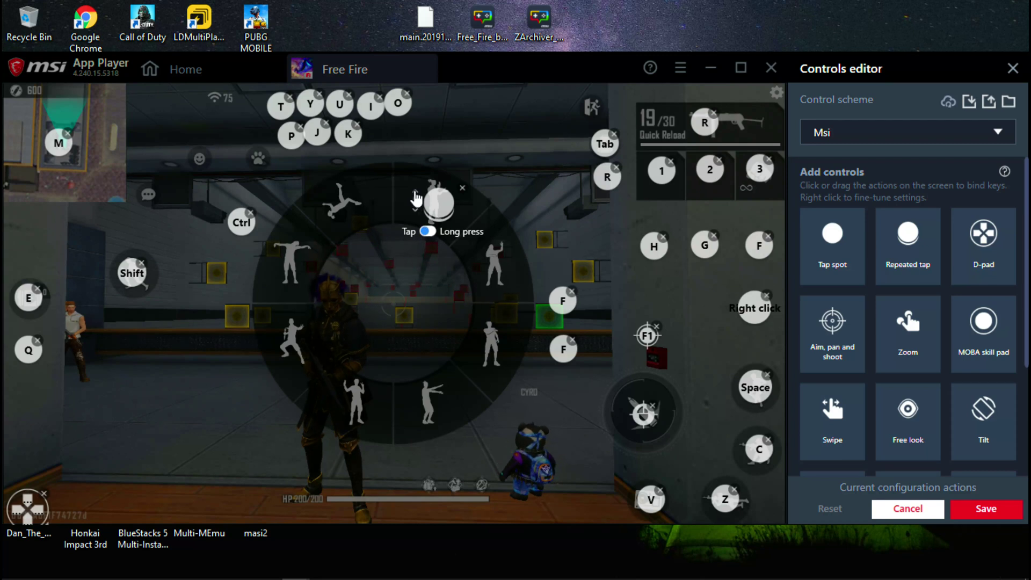
{"action": "left_click", "coordinate": [414, 191]}
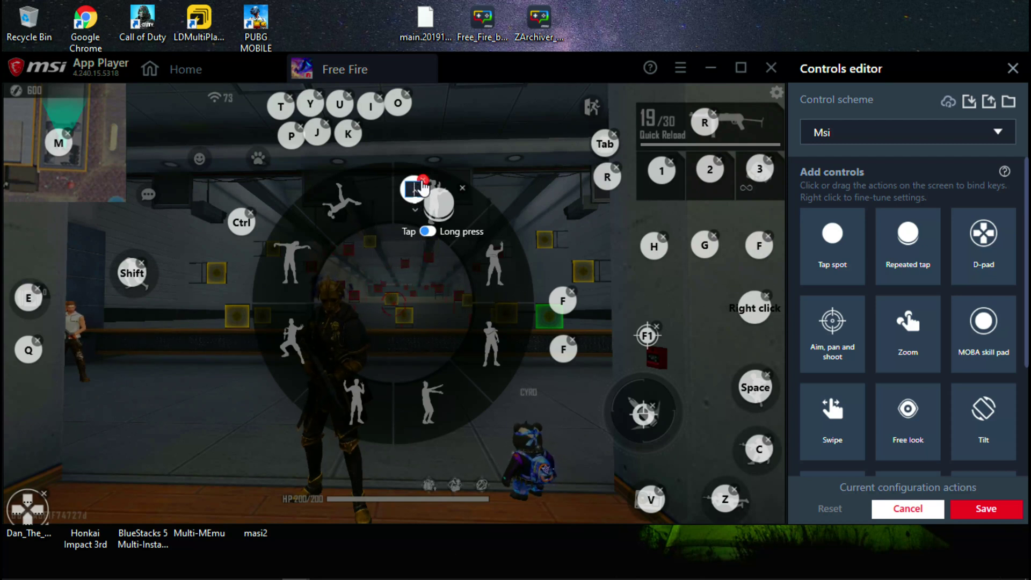
{"action": "type", "text": "5"}
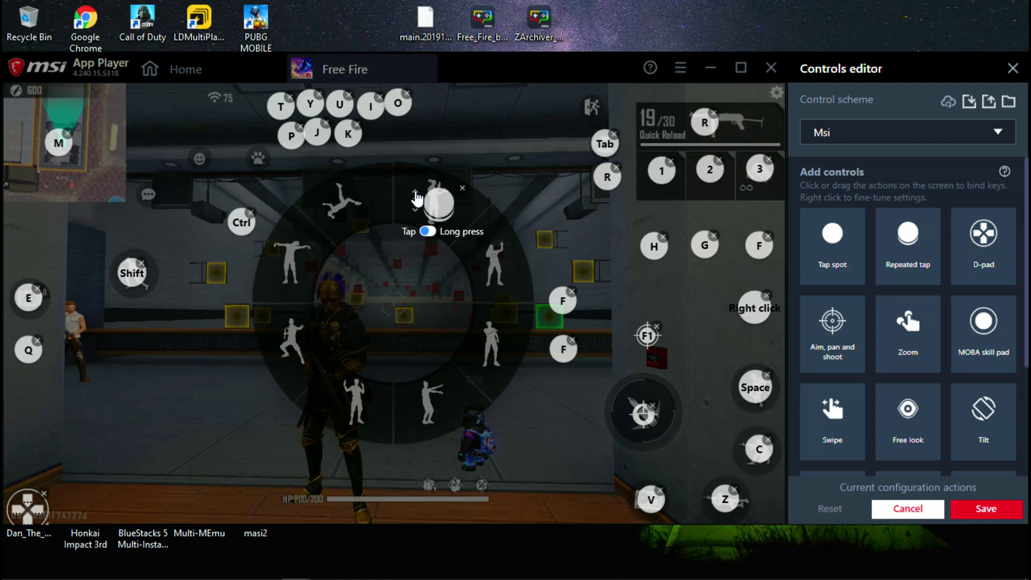
{"action": "left_click", "coordinate": [439, 202]}
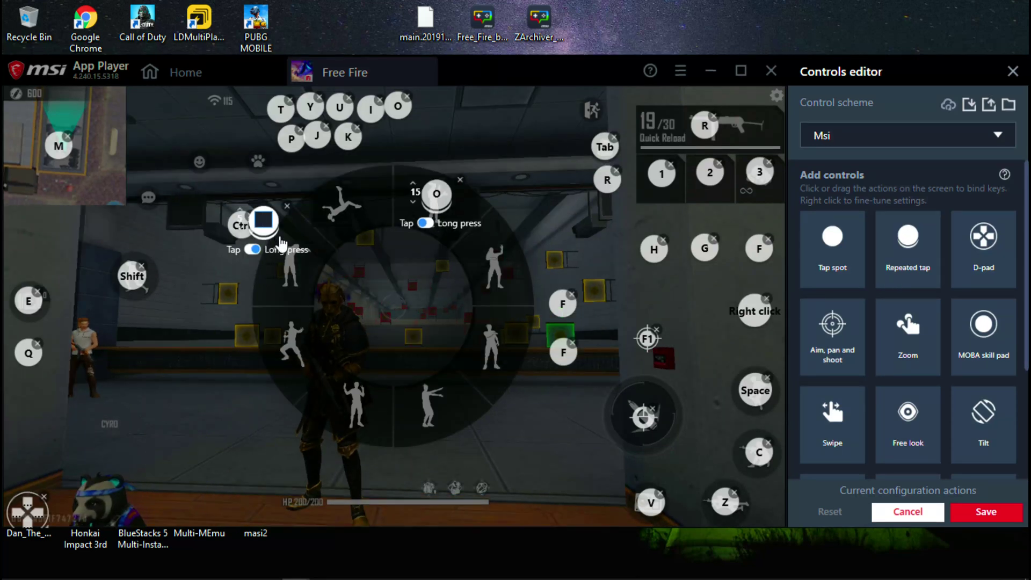
{"action": "left_click_drag", "start_coordinate": [264, 221], "coordinate": [407, 290]}
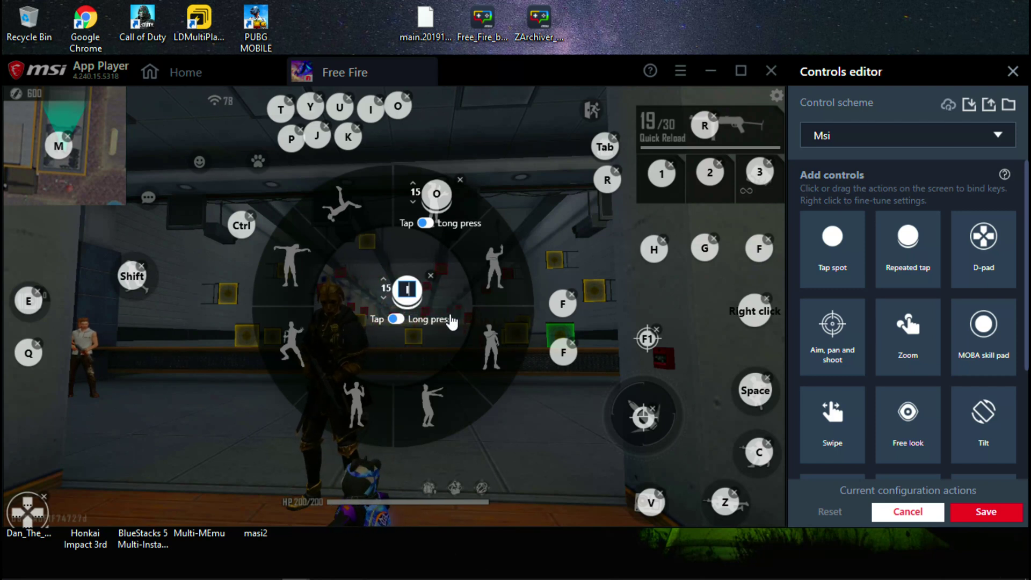
- Map repeated-tap I to the upper-right emote, U to the right, and Y (count 15) to the lower-right
{"action": "key", "text": "i"}
{"action": "left_click_drag", "start_coordinate": [407, 290], "coordinate": [493, 264]}
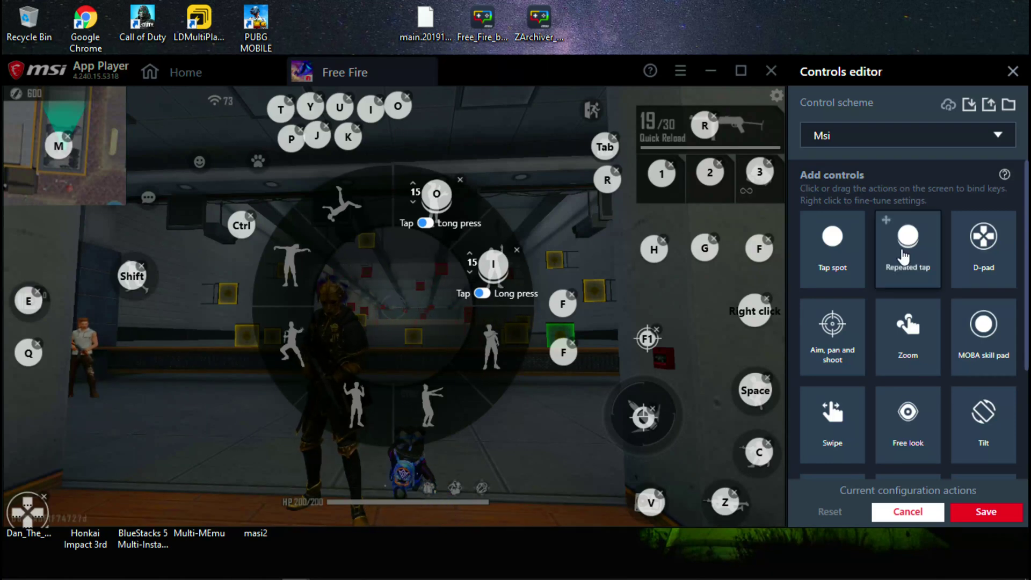
{"action": "left_click_drag", "start_coordinate": [832, 241], "coordinate": [495, 342]}
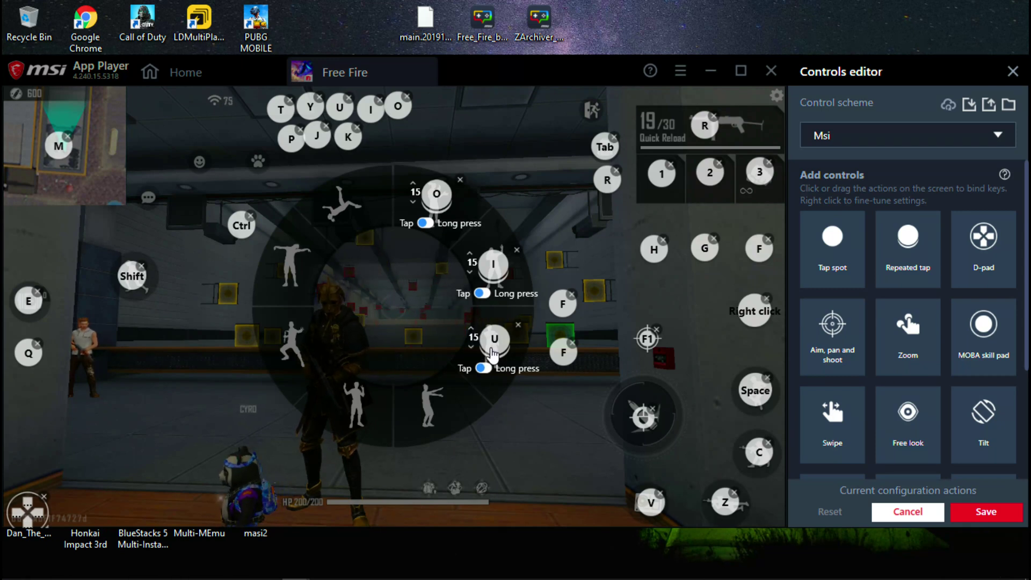
{"action": "left_click", "coordinate": [907, 246]}
{"action": "left_click_drag", "start_coordinate": [341, 223], "coordinate": [435, 401]}
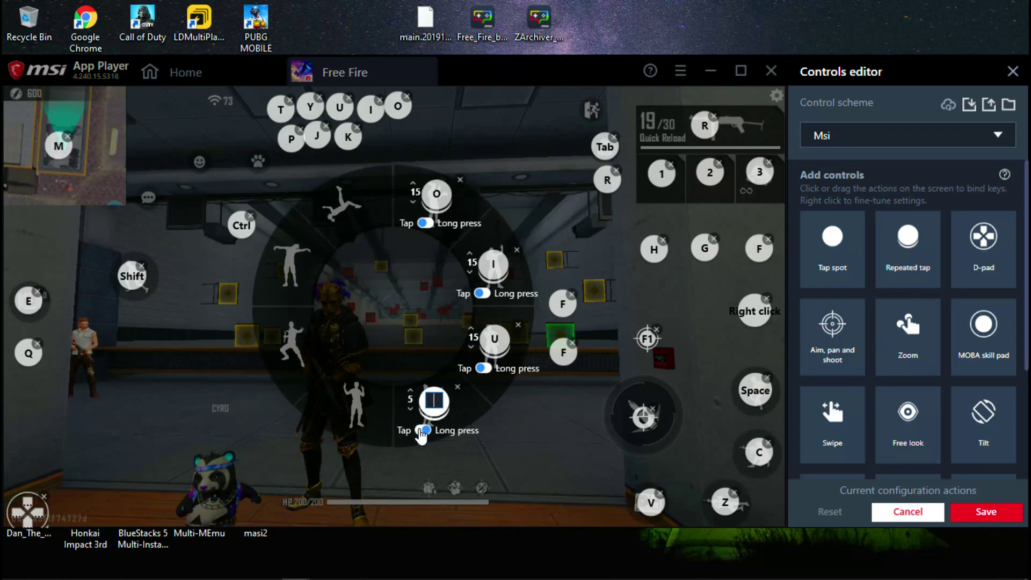
{"action": "left_click", "coordinate": [412, 396]}
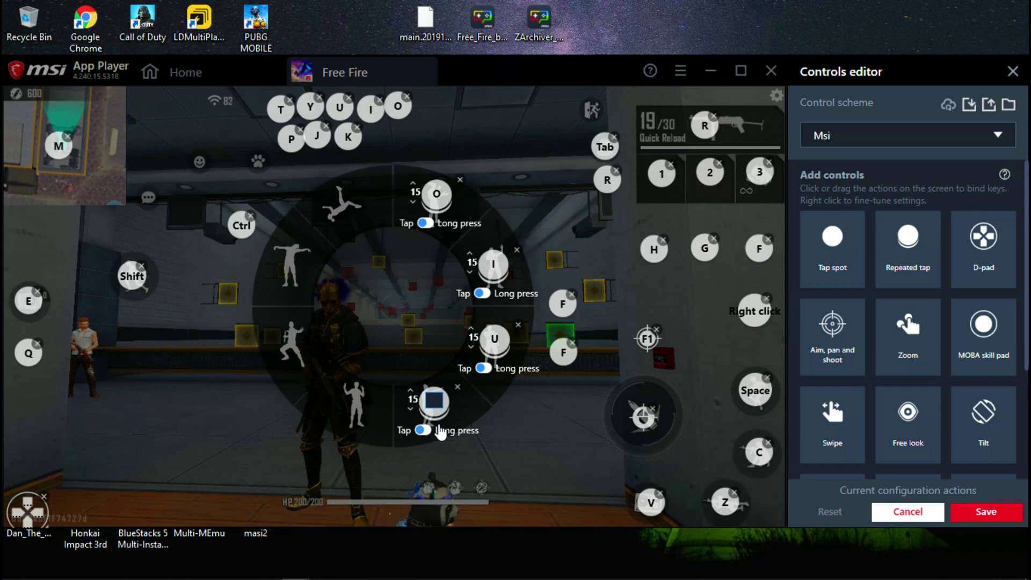
{"action": "key", "text": "y"}
- Map repeated-tap T (15) to the bottom emote and P (15) to the lower-left, then position the top-left control
{"action": "left_click", "coordinate": [355, 396]}
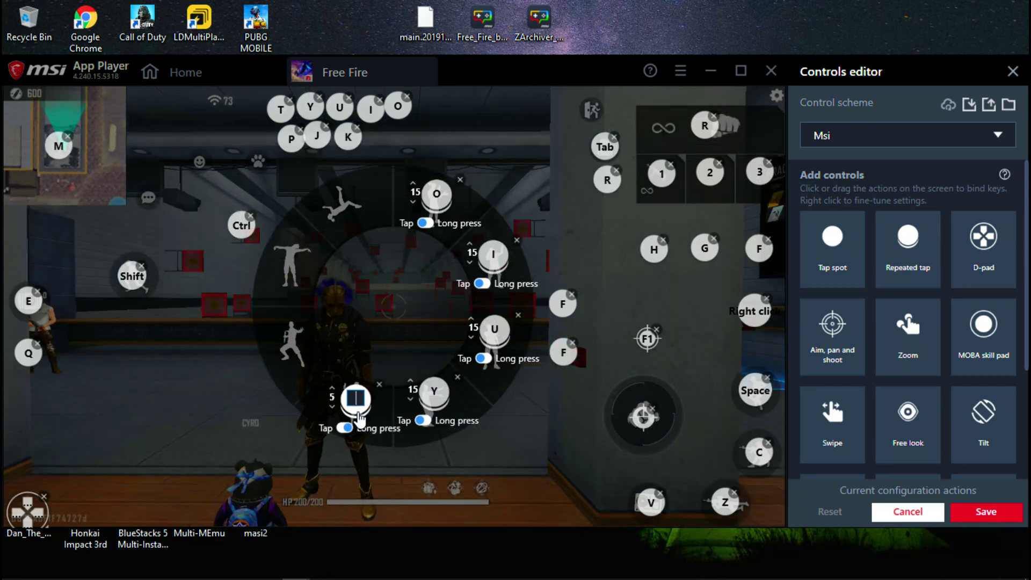
{"action": "left_click", "coordinate": [333, 393]}
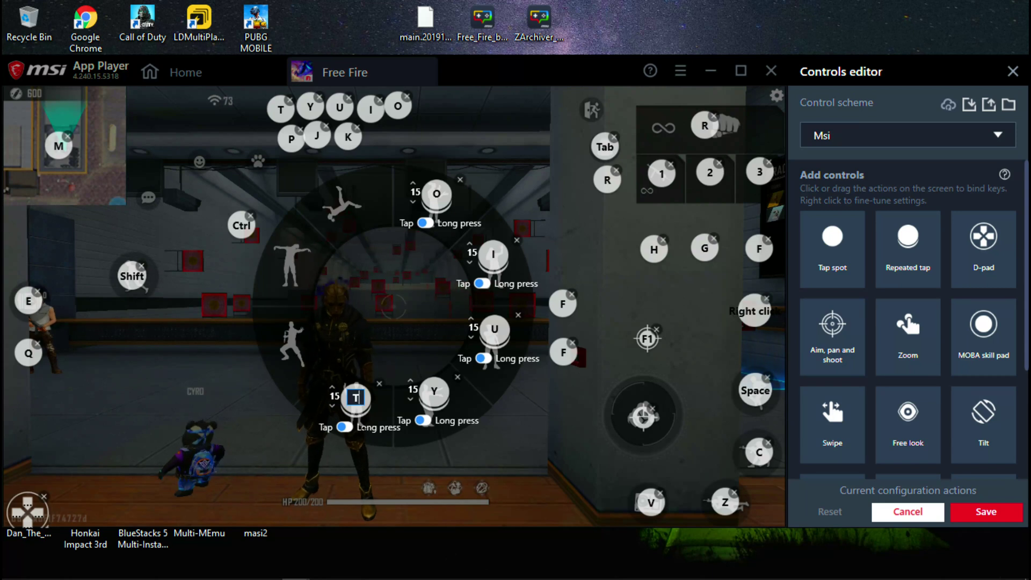
{"action": "key", "text": "t"}
{"action": "left_click", "coordinate": [292, 345]}
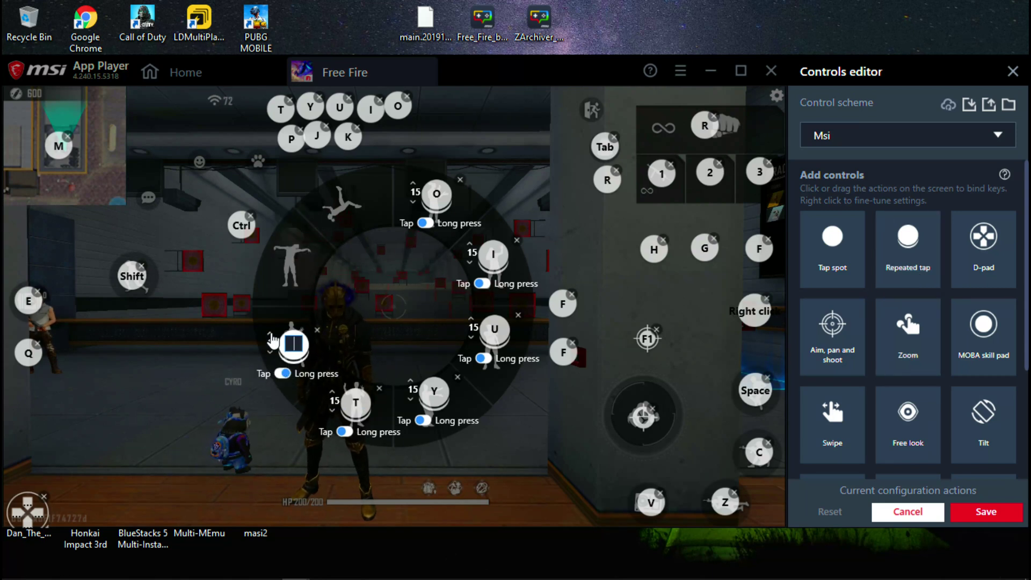
{"action": "left_click", "coordinate": [273, 337]}
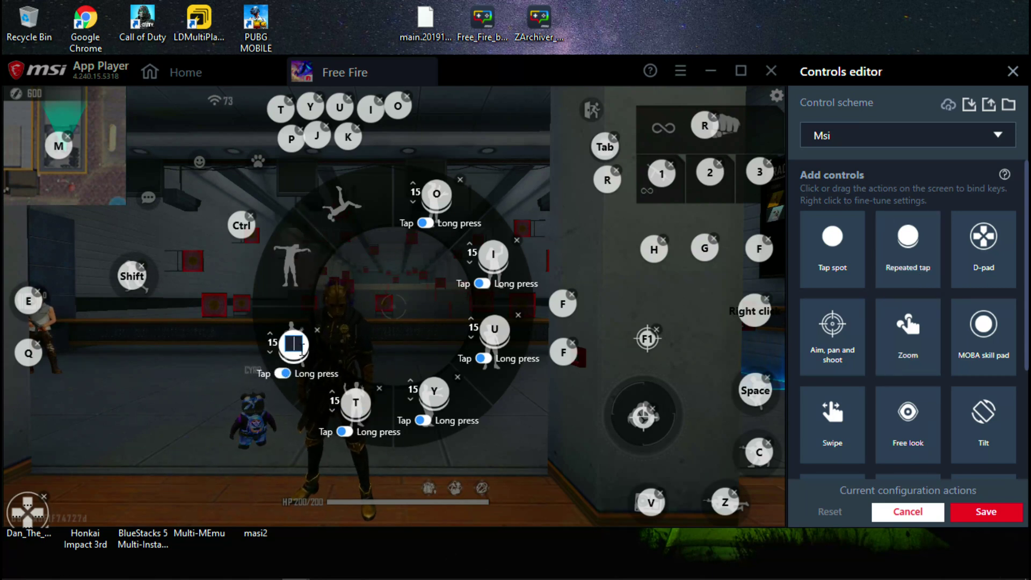
{"action": "type", "text": "P"}
{"action": "left_click", "coordinate": [296, 262]}
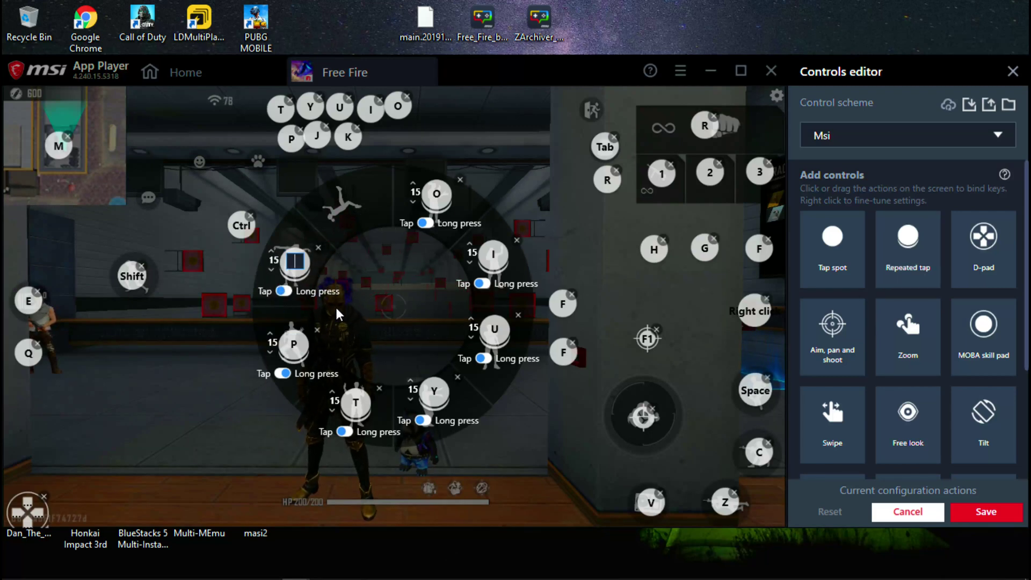
{"action": "left_click", "coordinate": [403, 218]}
{"action": "left_click_drag", "start_coordinate": [403, 218], "coordinate": [348, 202]}
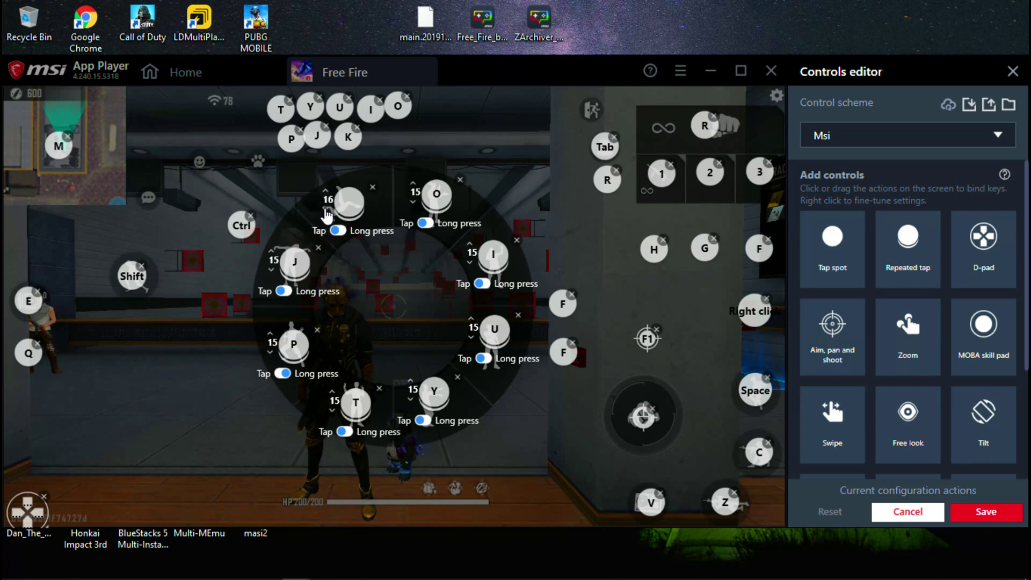
{"action": "mouse_move", "coordinate": [348, 202]}
{"action": "left_mouse_down"}
{"action": "mouse_move", "coordinate": [361, 216]}
{"action": "mouse_move", "coordinate": [355, 206]}
{"action": "left_mouse_up"}
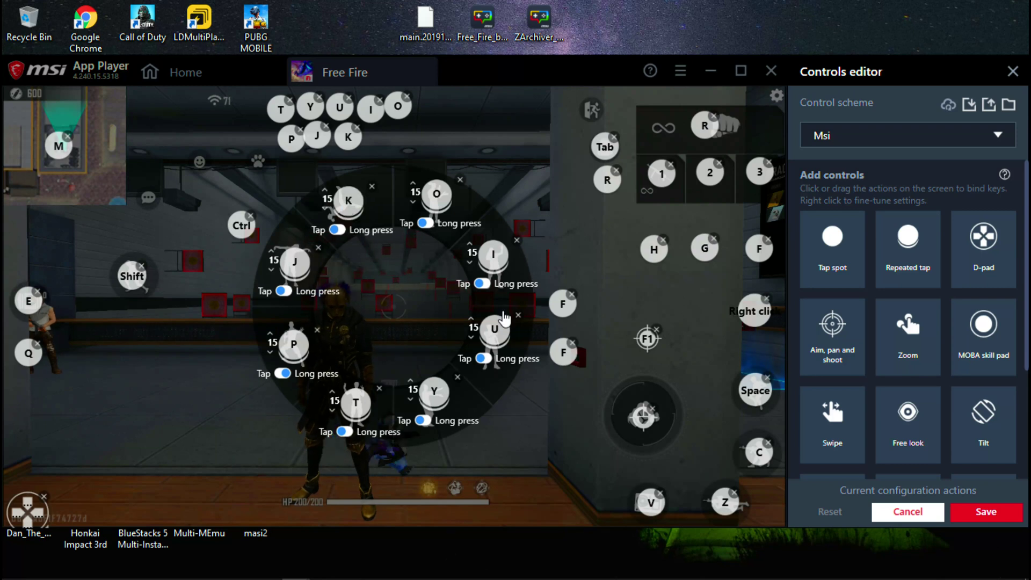
- Stack the old top-row tap keys on the emote button and save the Msi scheme
{"action": "left_click_drag", "start_coordinate": [291, 139], "coordinate": [198, 163]}
{"action": "left_click_drag", "start_coordinate": [348, 137], "coordinate": [198, 162]}
{"action": "left_click_drag", "start_coordinate": [280, 108], "coordinate": [198, 162]}
{"action": "left_click_drag", "start_coordinate": [340, 108], "coordinate": [199, 162]}
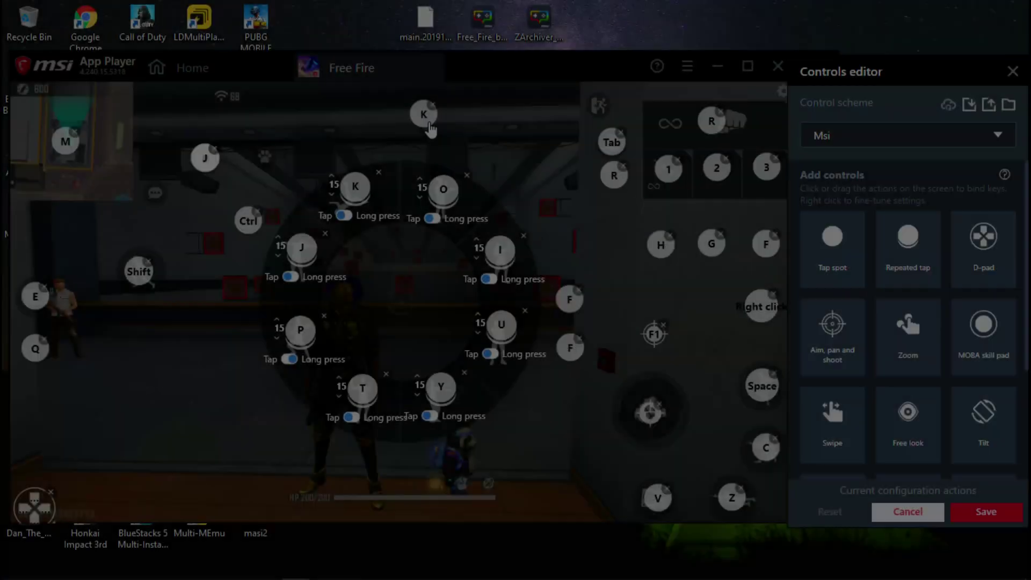
{"action": "left_click_drag", "start_coordinate": [370, 109], "coordinate": [204, 158]}
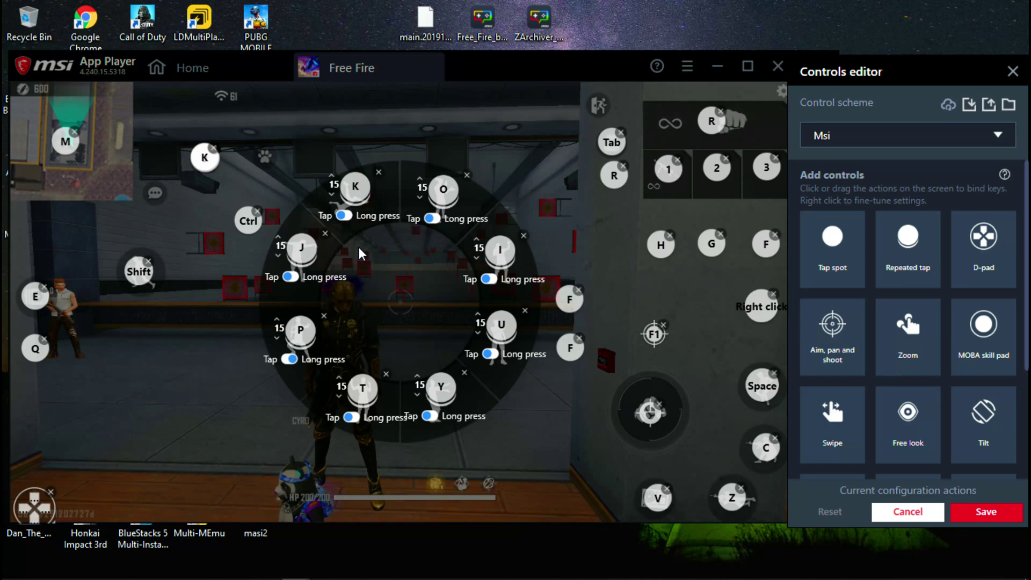
{"action": "left_click_drag", "start_coordinate": [362, 201], "coordinate": [365, 208]}
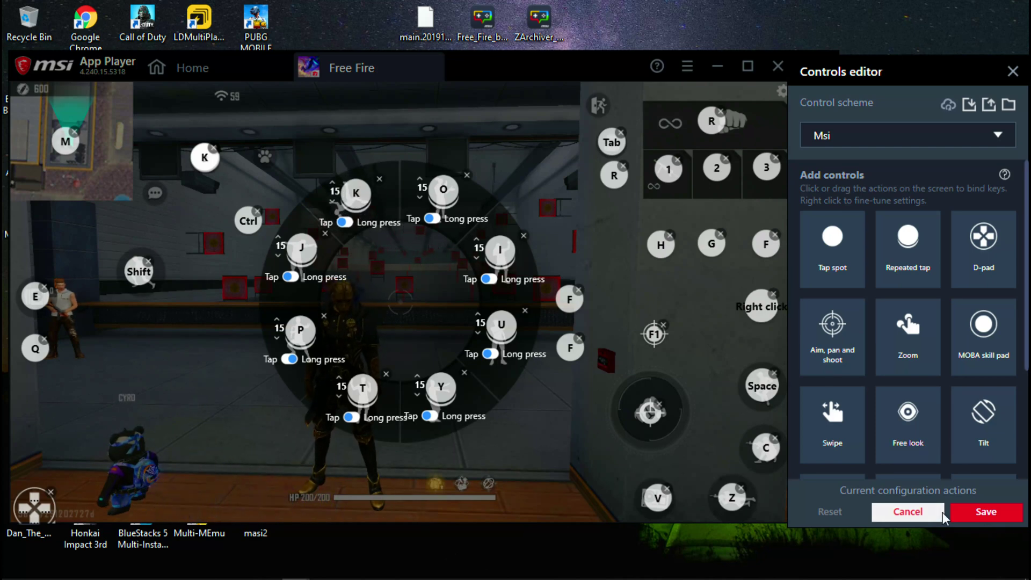
{"action": "left_click", "coordinate": [986, 513]}
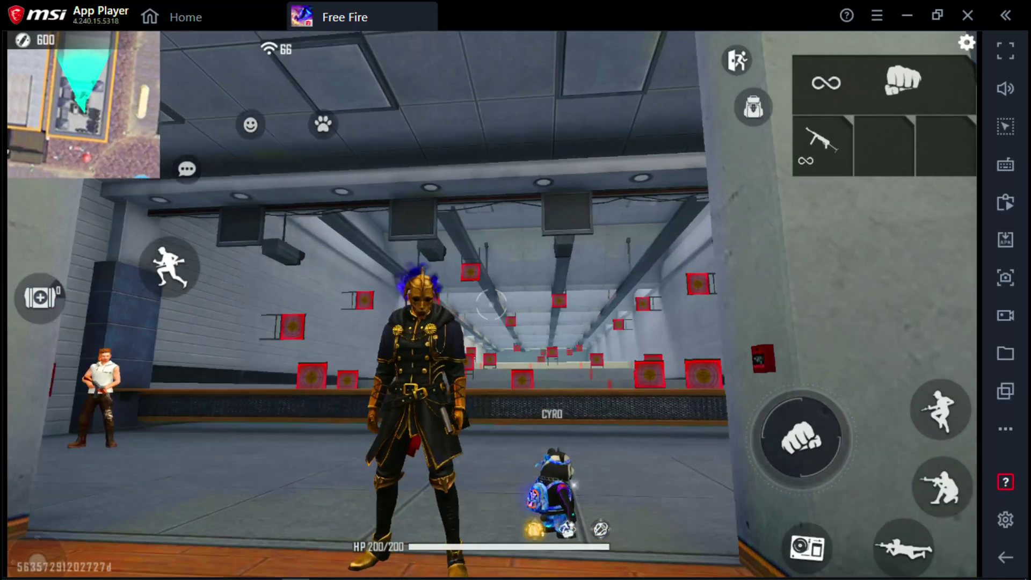
- Open the emote wheel with K, then head into the shooting range
{"action": "left_click_drag", "start_coordinate": [717, 358], "coordinate": [717, 306]}
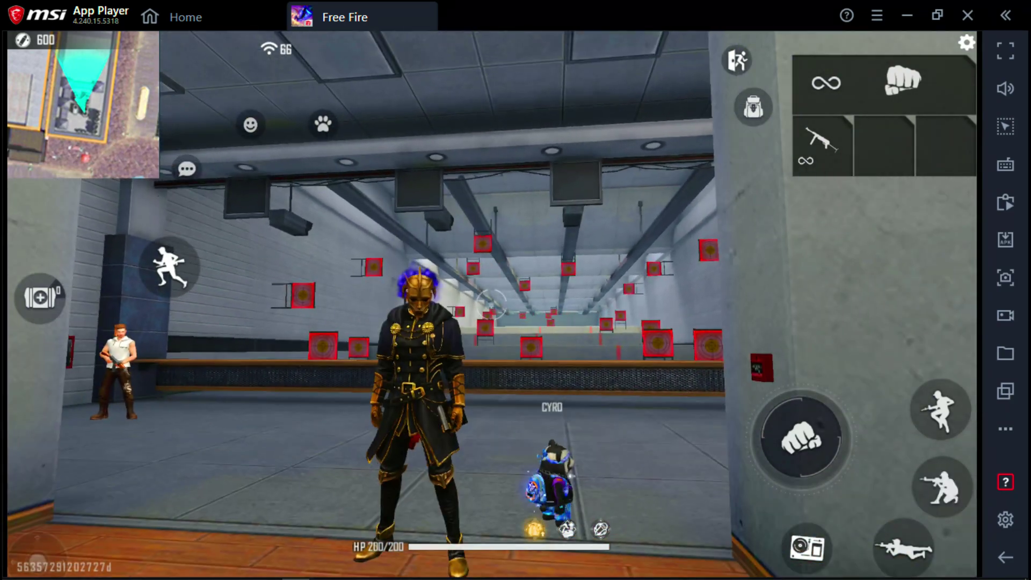
{"action": "key", "text": "k"}
{"action": "key", "text": "k"}
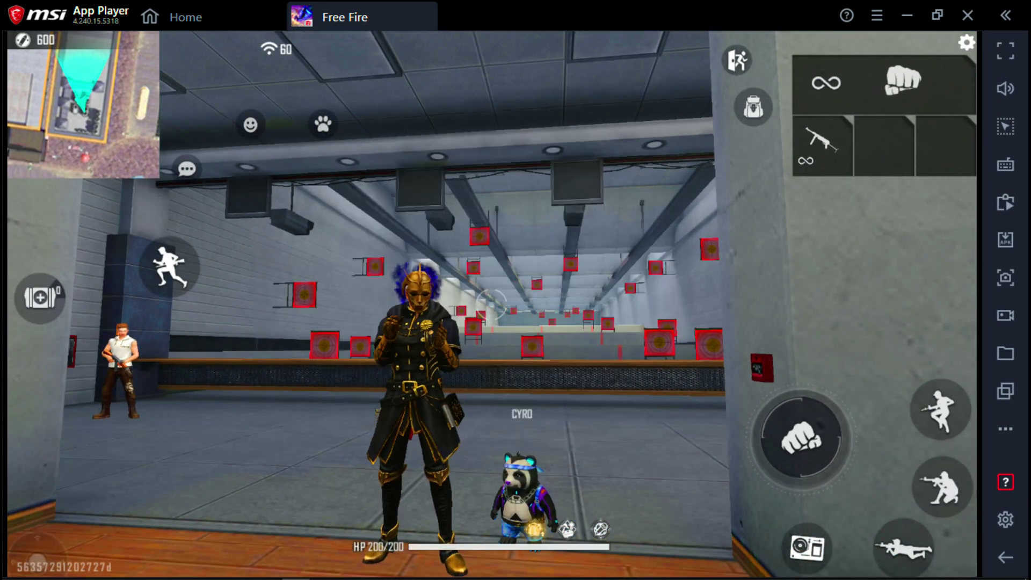
{"action": "key", "text": "2"}
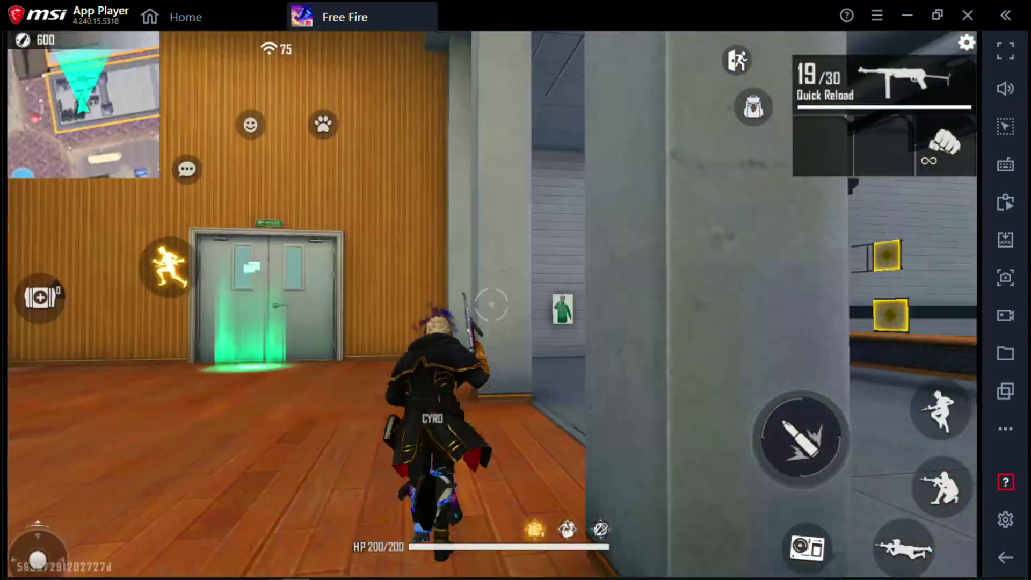
{"action": "key", "text": "w"}
- Empty the rifle's magazine into the training dummy
{"action": "left_click", "coordinate": [491, 305]}
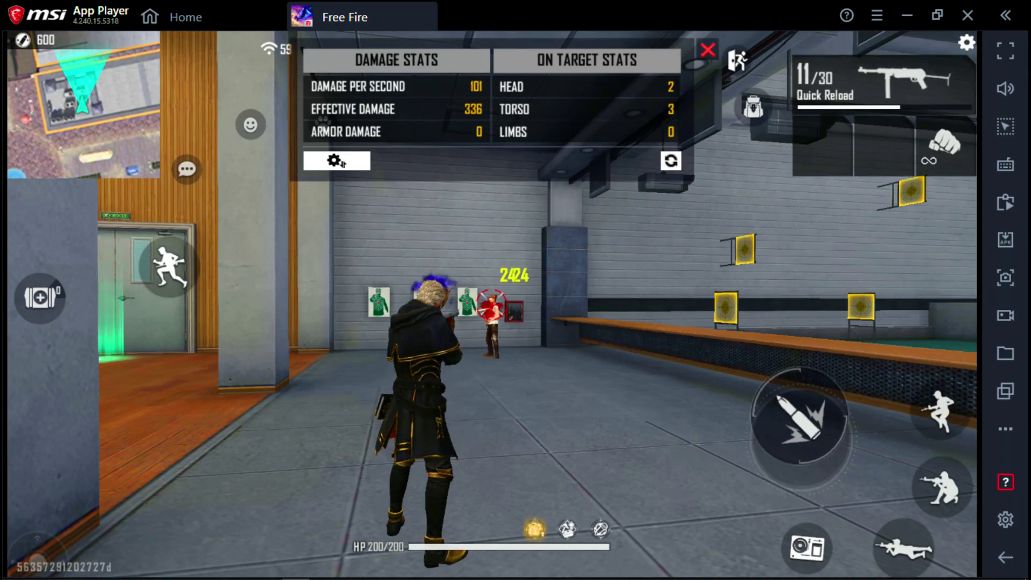
{"action": "left_click", "coordinate": [801, 435]}
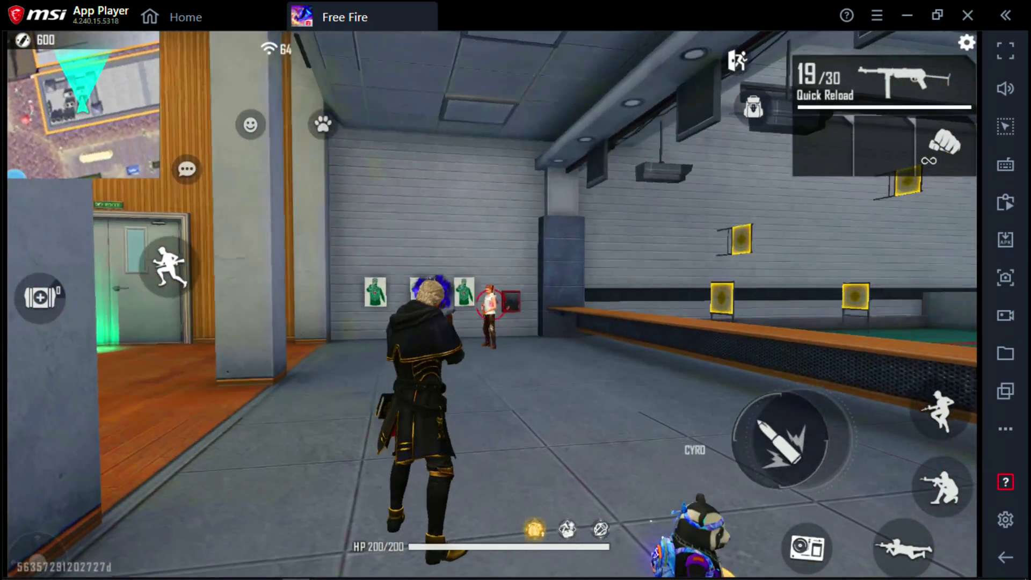
{"action": "left_click", "coordinate": [492, 305]}
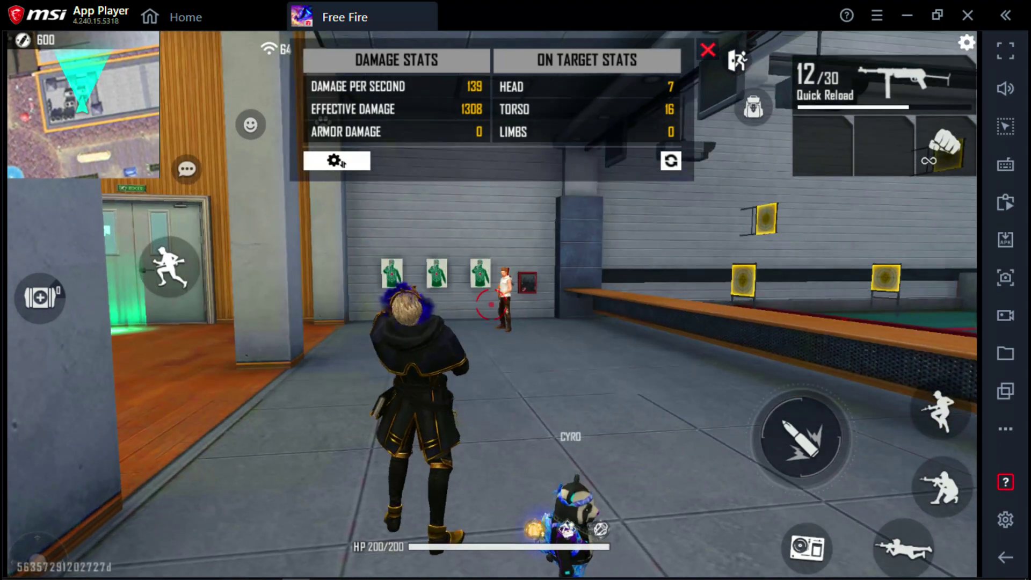
{"action": "left_click", "coordinate": [801, 436]}
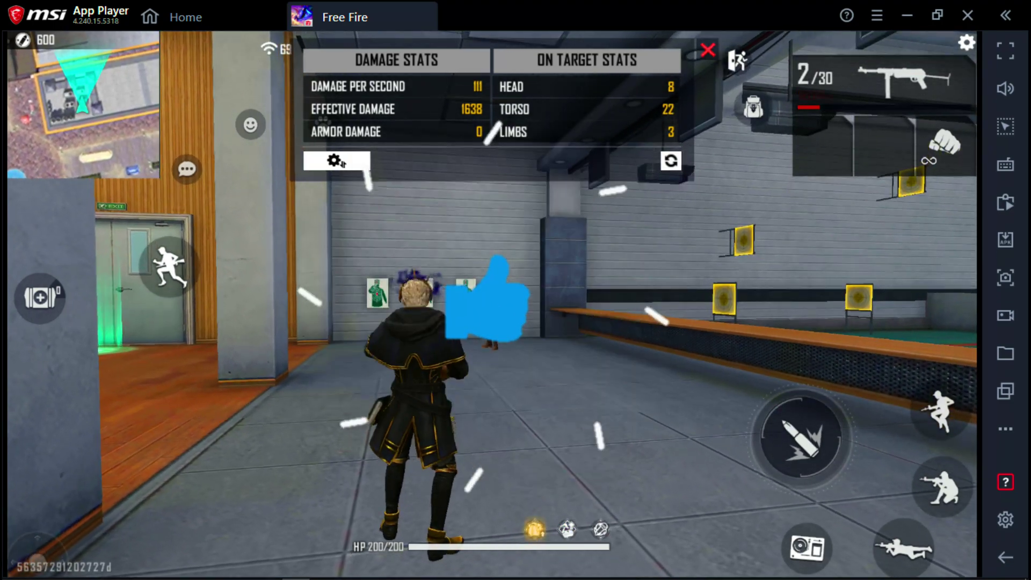
{"action": "left_click", "coordinate": [801, 435]}
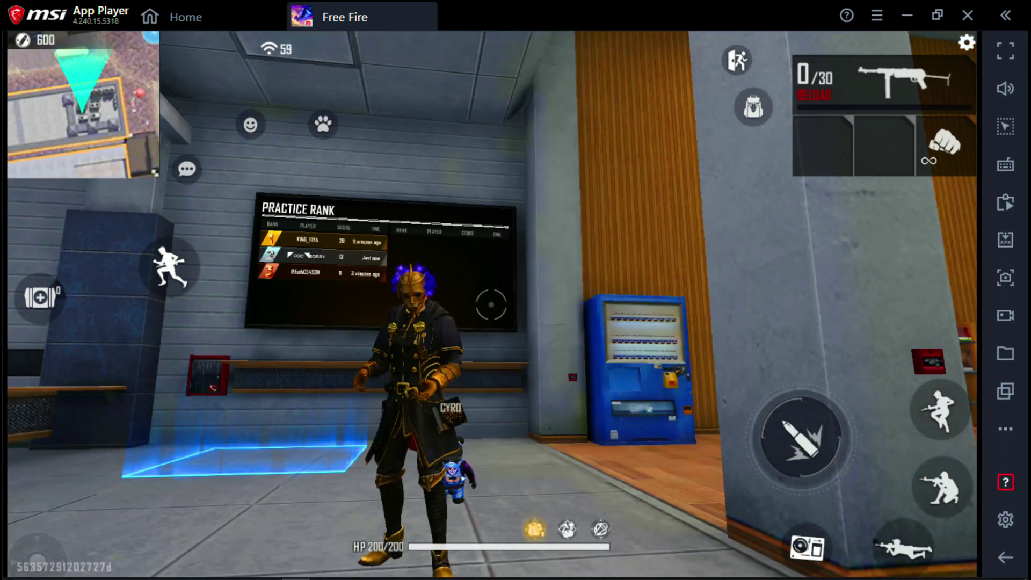
{"action": "left_click_drag", "start_coordinate": [516, 289], "coordinate": [322, 290]}
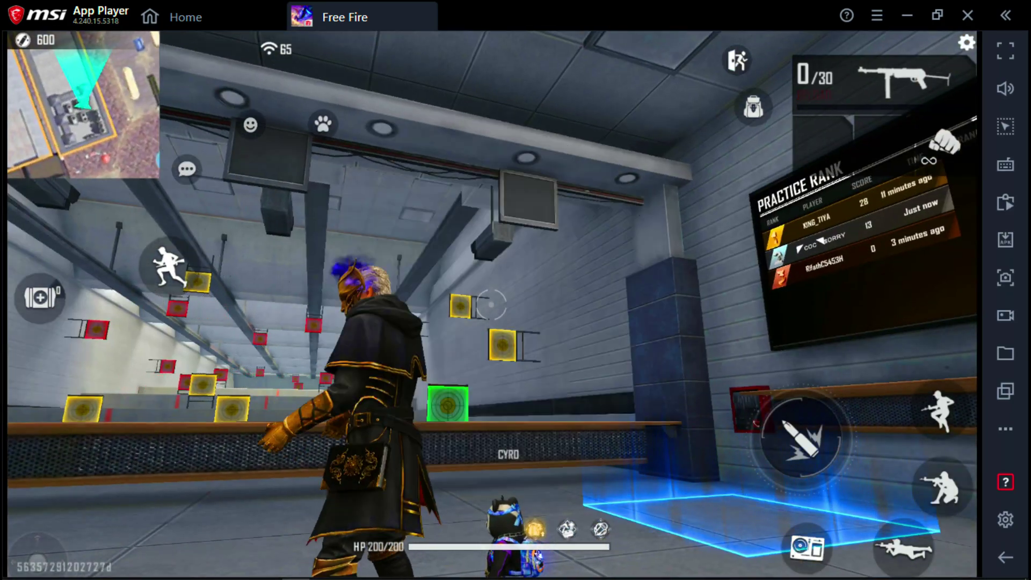